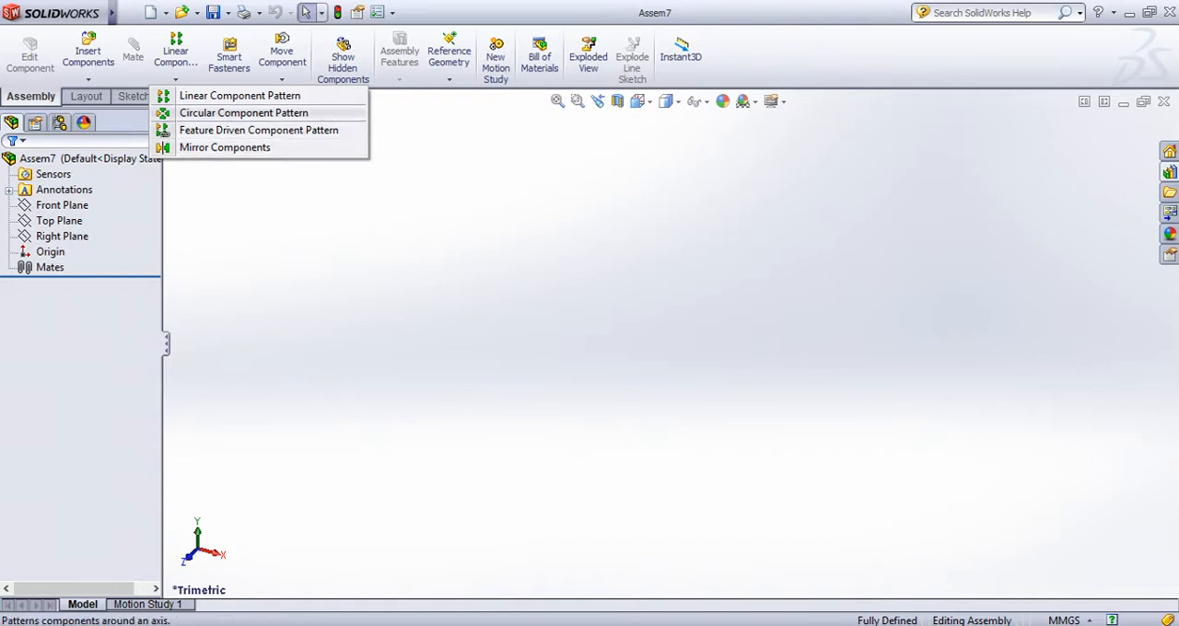
pyautogui.press('Escape')
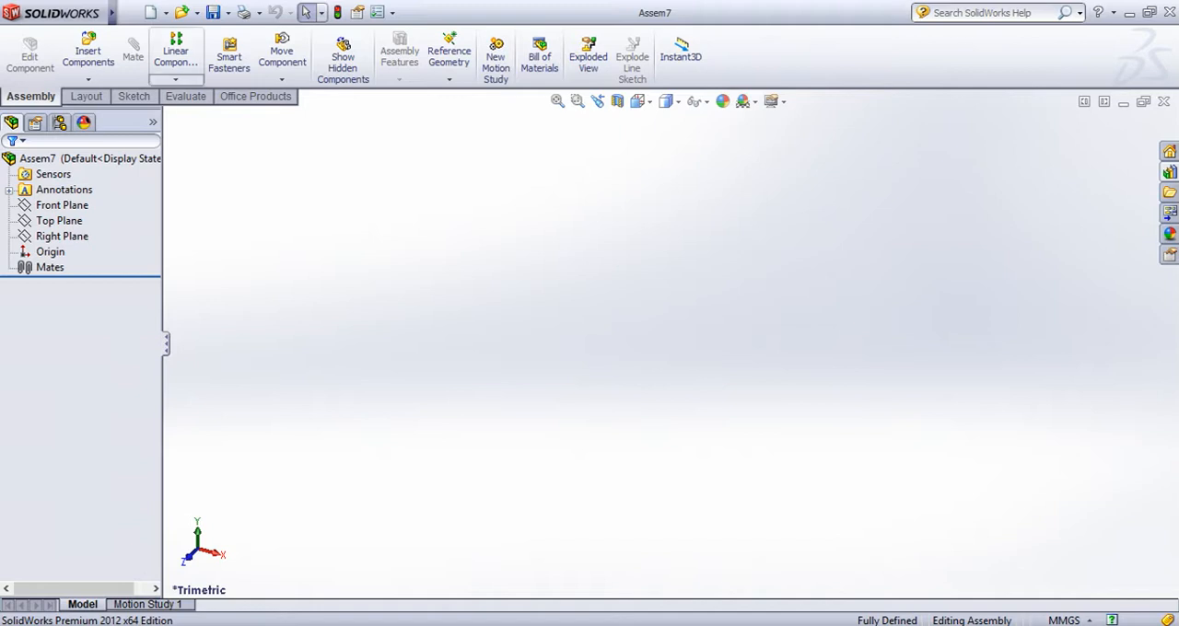
pyautogui.click(176, 80)
pyautogui.press('Escape')
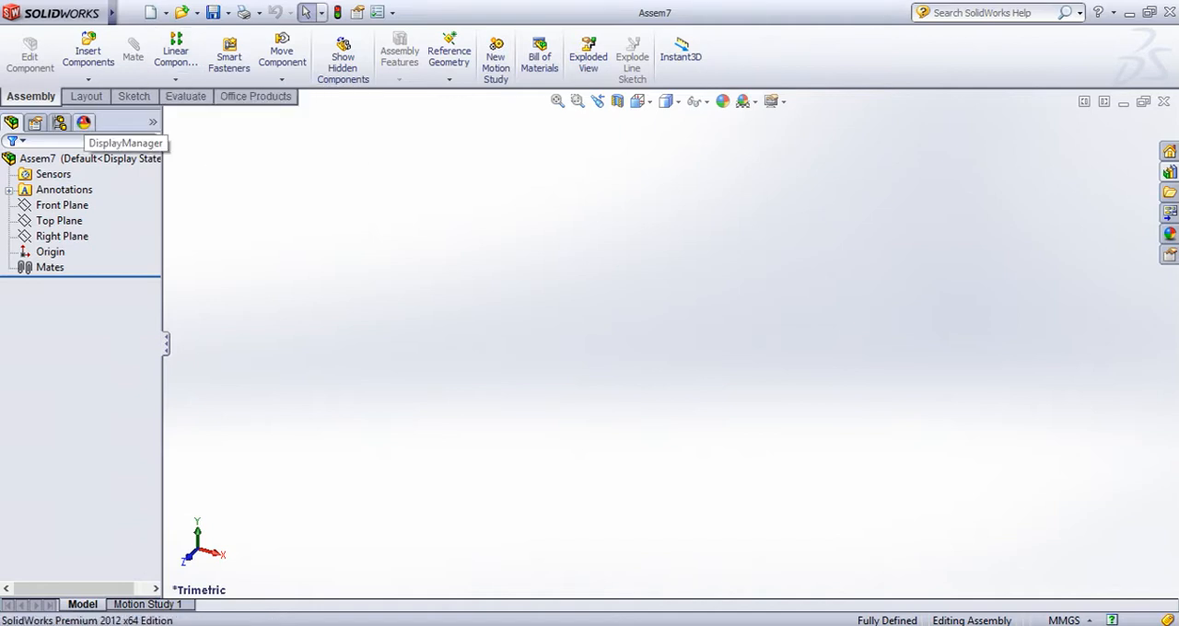
# Insert the Flange F subassembly as the first component and place it in the empty assembly
pyautogui.click(88, 55)
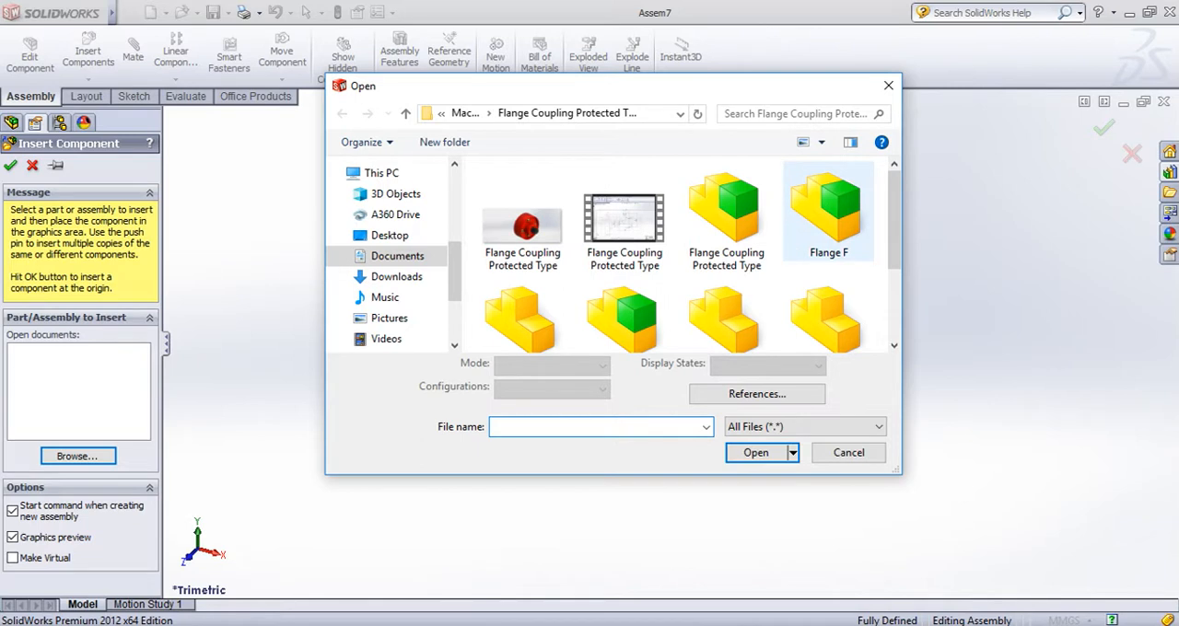
pyautogui.scroll(-1, 691, 258)
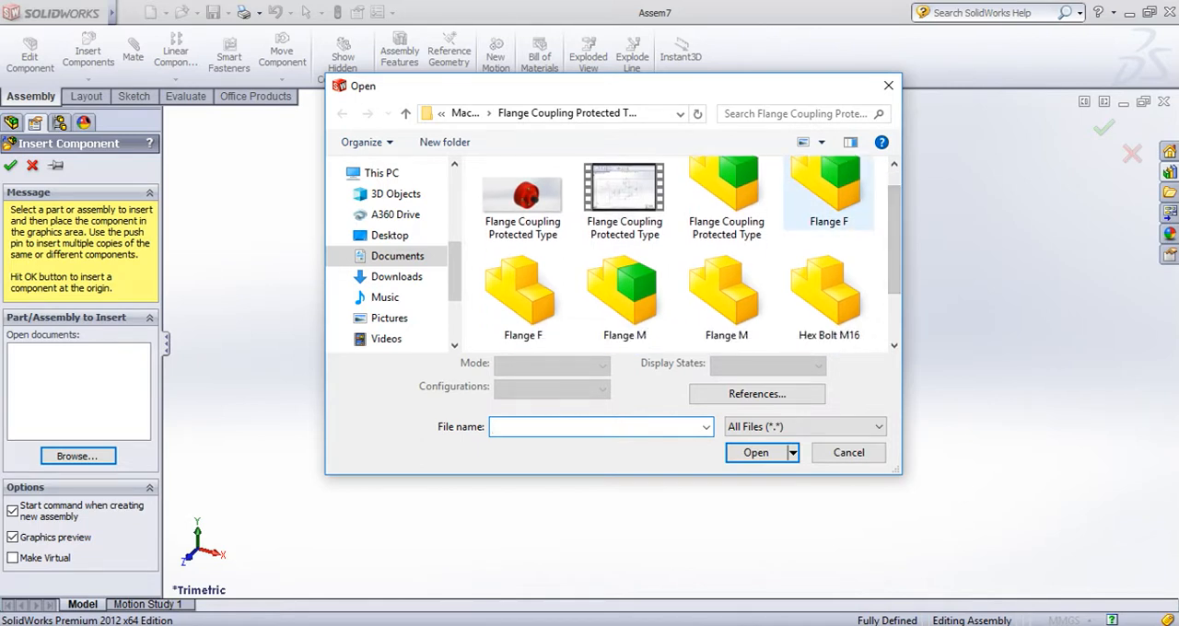
pyautogui.click(829, 195)
pyautogui.click(756, 484)
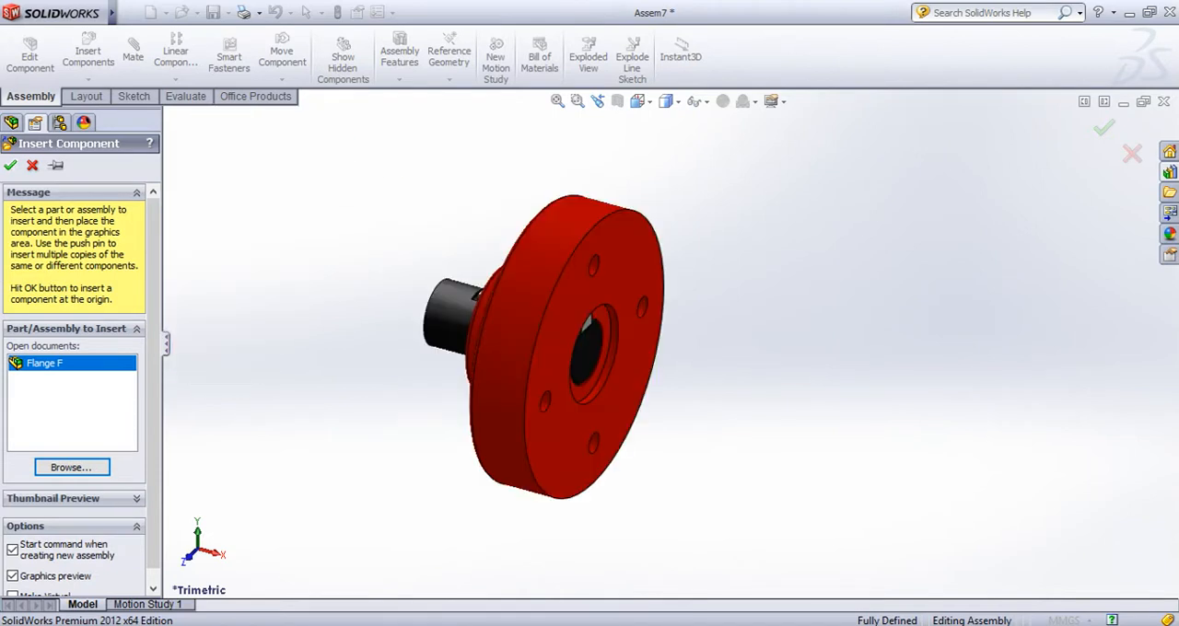
pyautogui.click(700, 354)
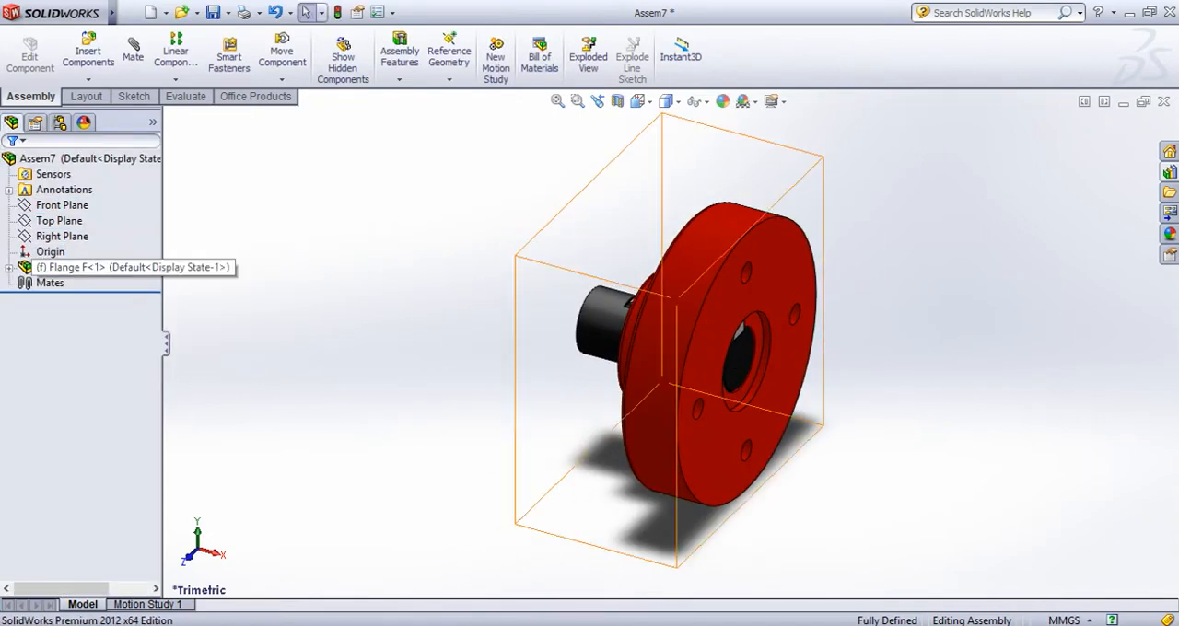
# Insert the Flange M subassembly and place it beside Flange F, on the side of its flat bolt-hole face
pyautogui.click(88, 54)
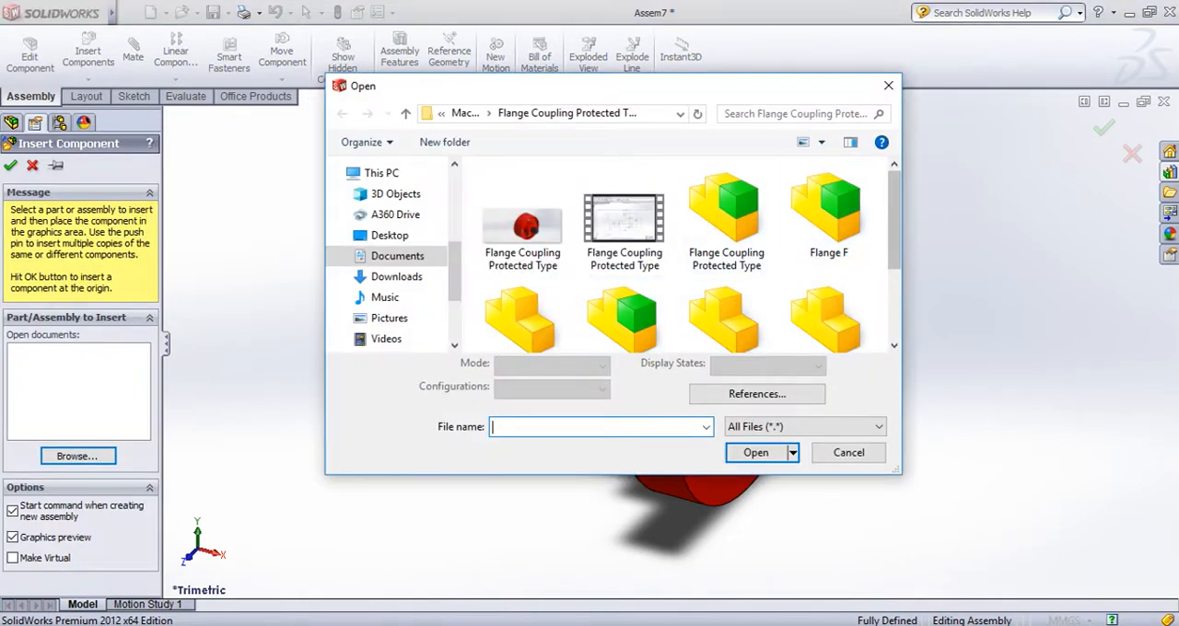
pyautogui.scroll(-1, 624, 239)
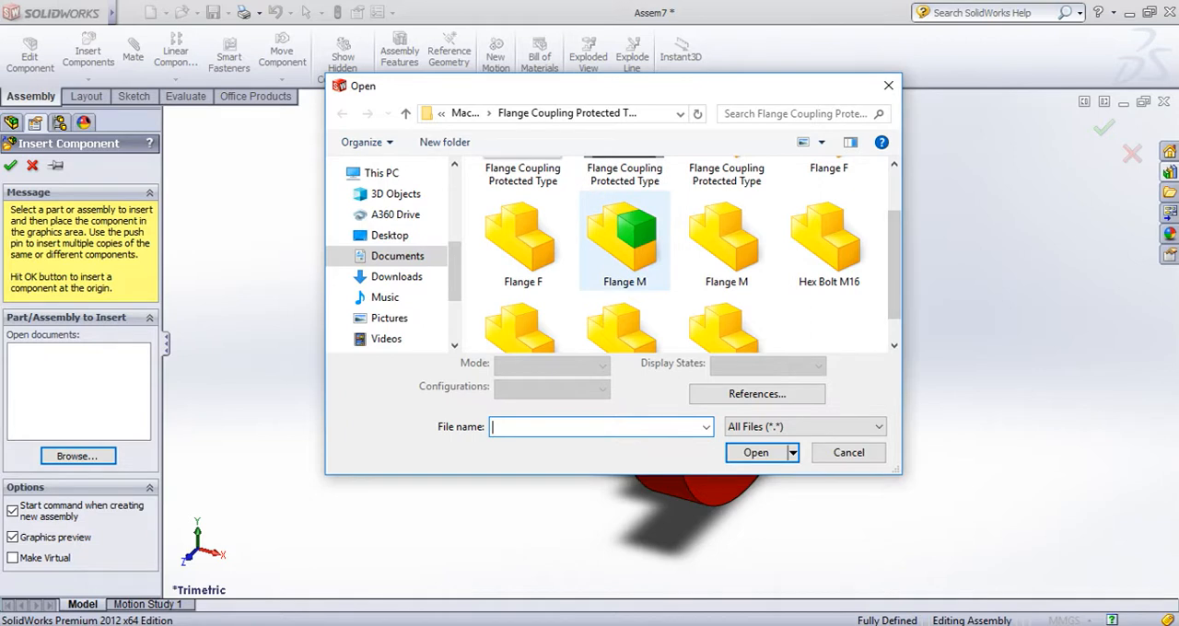
pyautogui.click(624, 240)
pyautogui.click(755, 485)
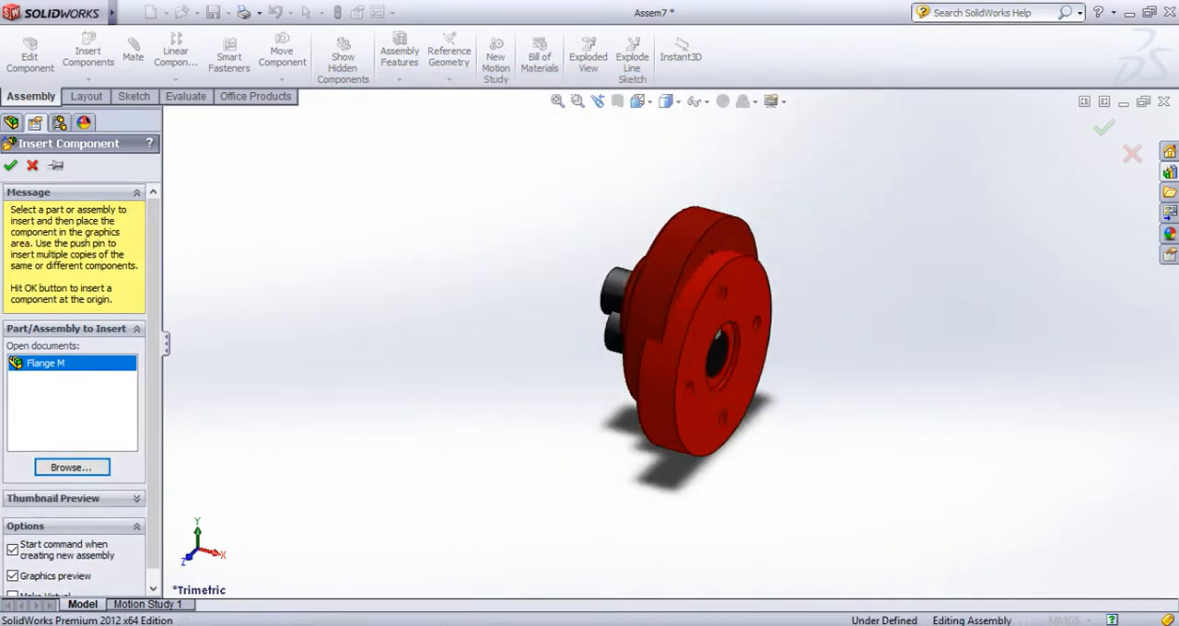
pyautogui.scroll(2, 691, 323)
pyautogui.click(847, 353)
# Rotate Flange M freely with Rotate Component until its hub and shaft point away from Flange F
pyautogui.scroll(1, 958, 355)
pyautogui.scroll(-3, 995, 355)
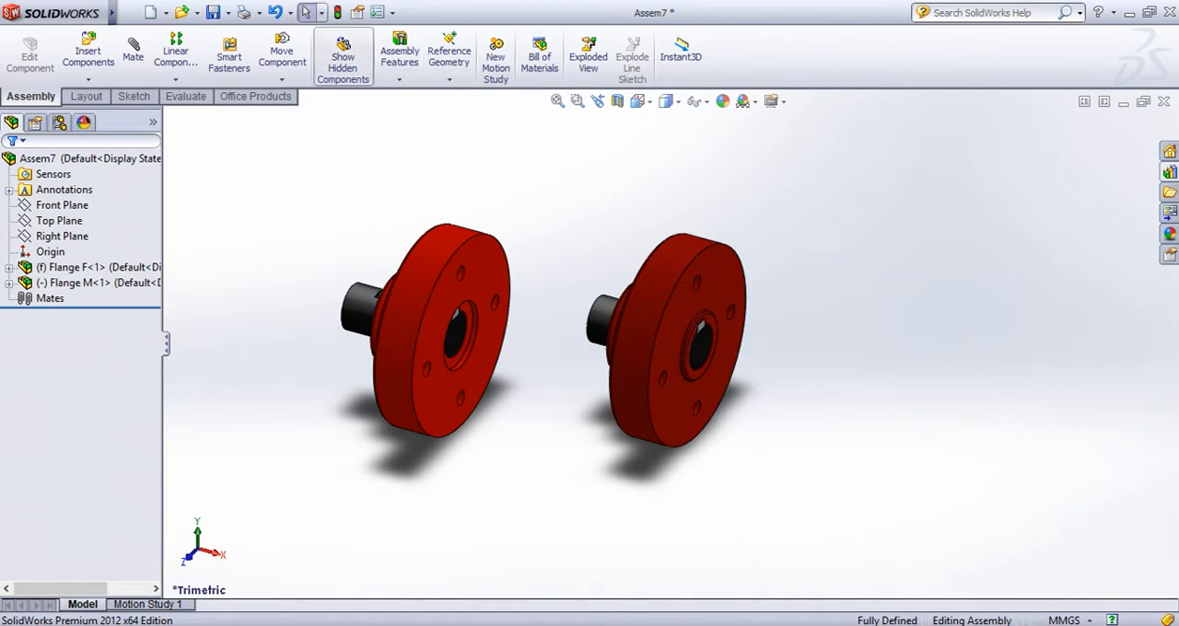
pyautogui.click(281, 80)
pyautogui.click(299, 114)
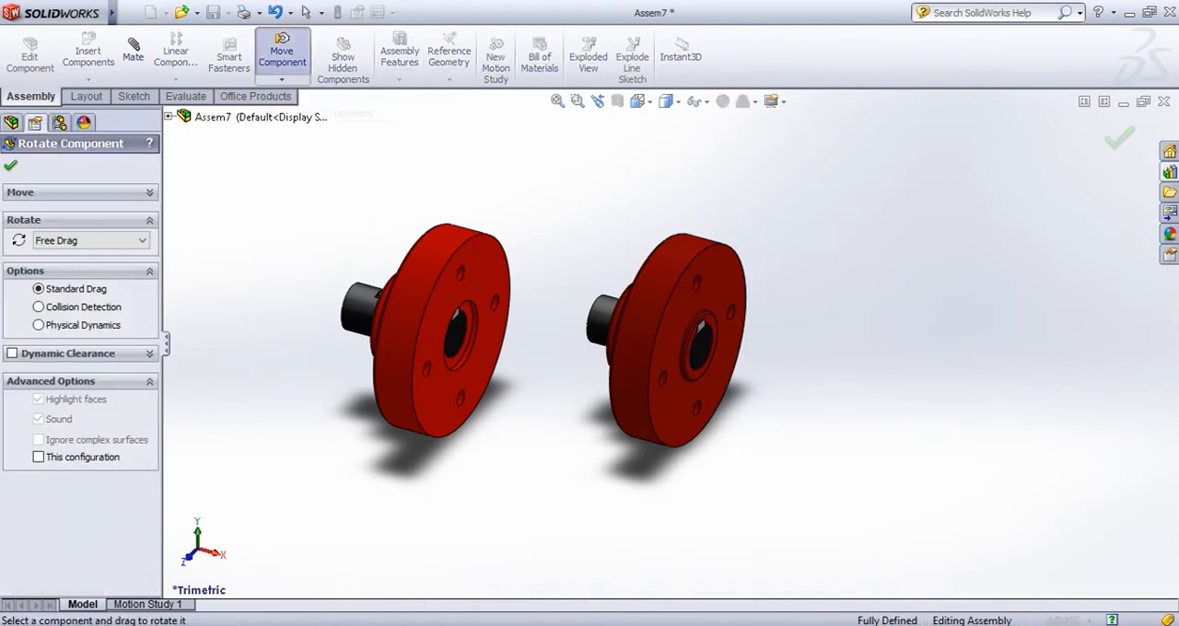
pyautogui.moveTo(699, 348); pyautogui.dragTo(708, 313)
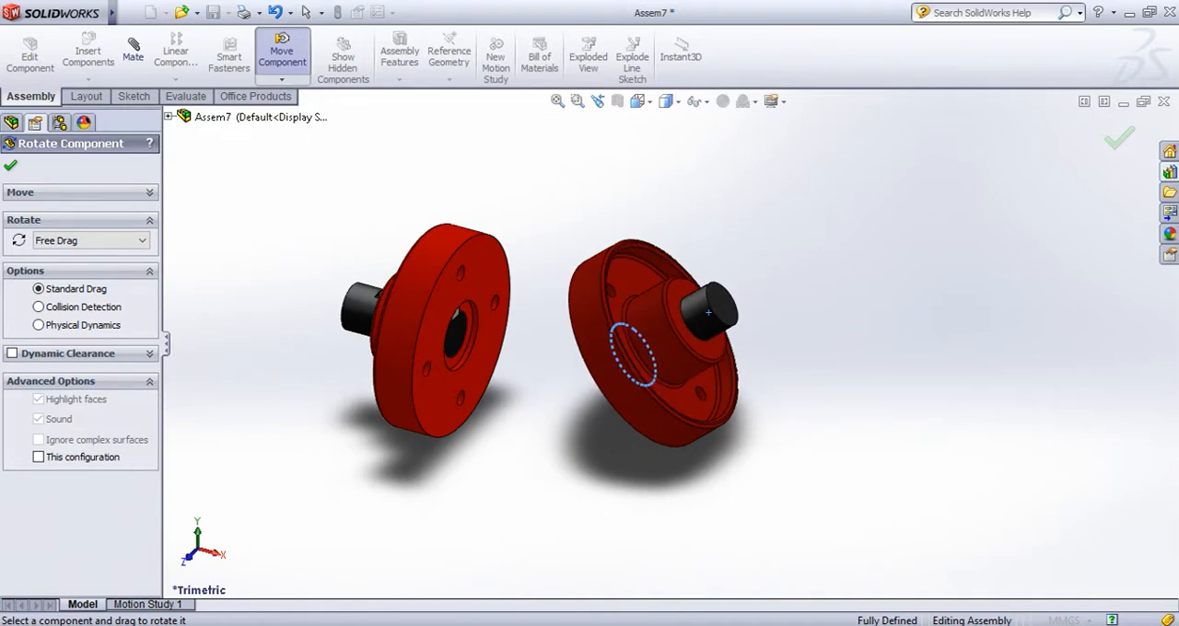
pyautogui.press('Escape')
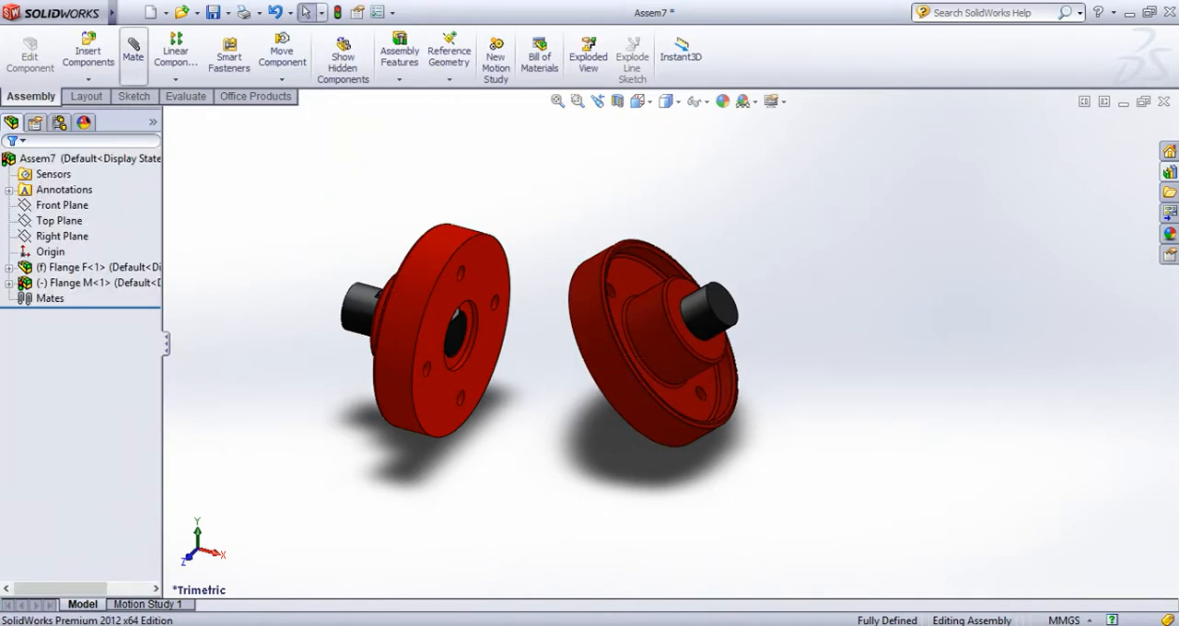
# Add a concentric mate between the cylindrical face of Flange F's upper bolt hole and a bolt hole of Flange M
pyautogui.click(133, 56)
pyautogui.scroll(-5, 458, 240)
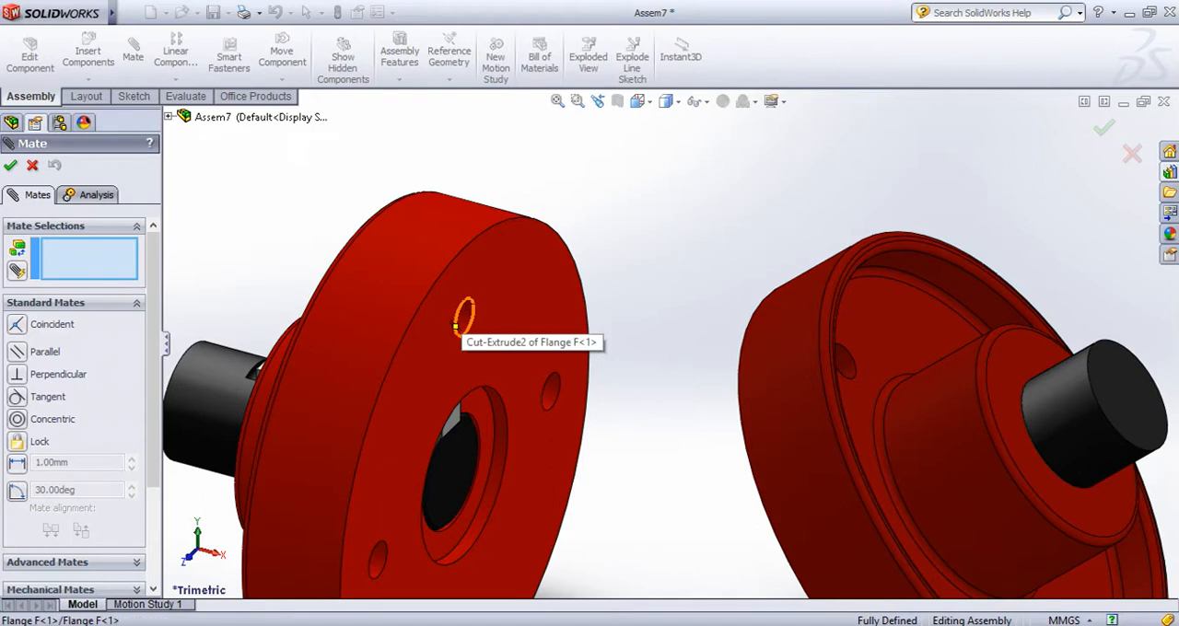
pyautogui.click(464, 306)
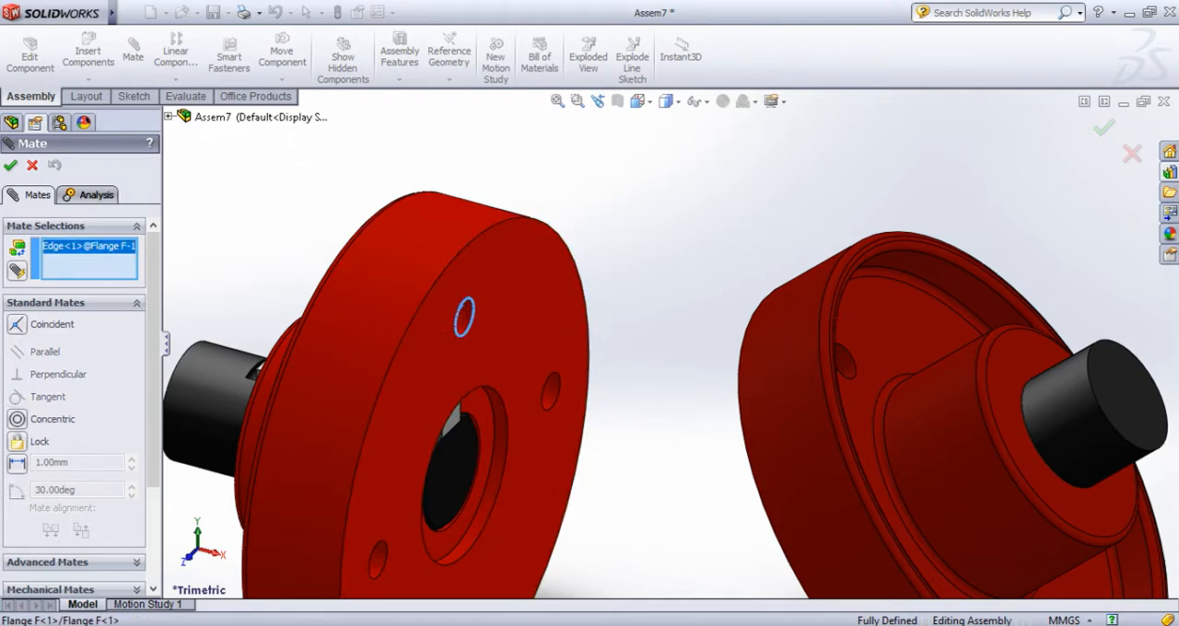
pyautogui.click(117, 273)
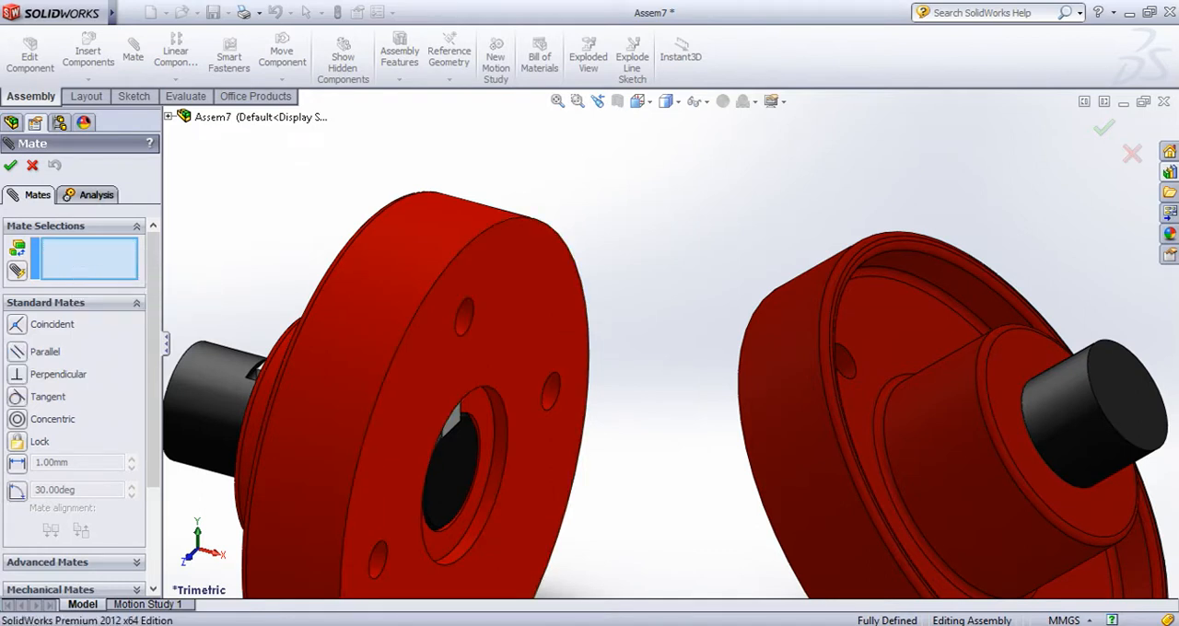
pyautogui.click(465, 318)
pyautogui.scroll(4, 502, 336)
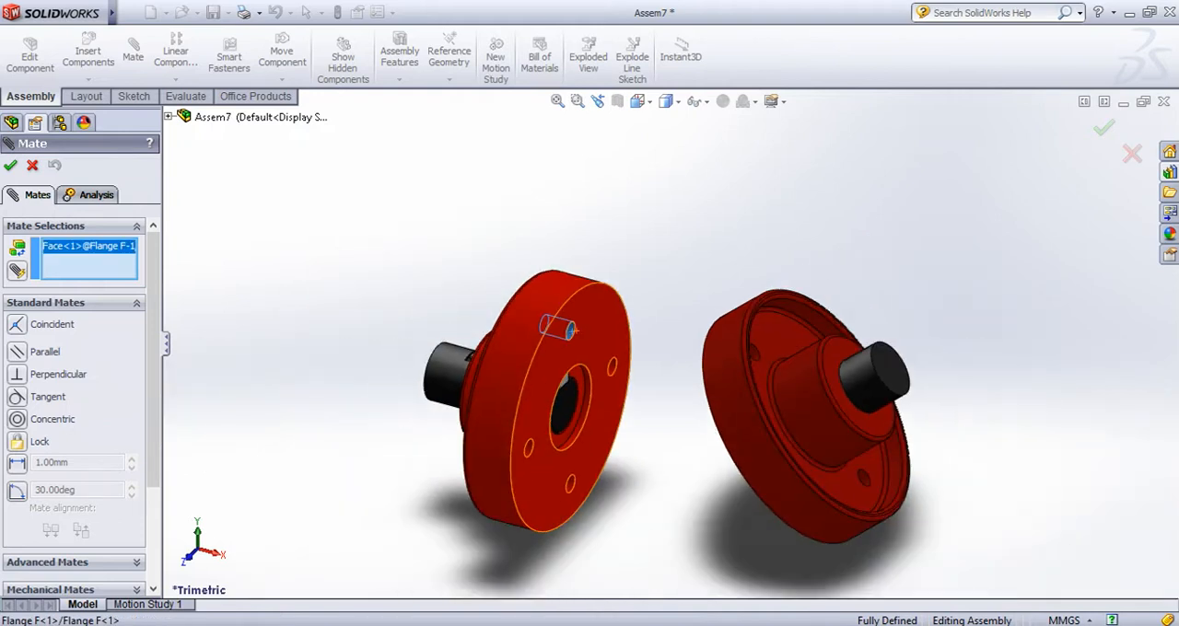
pyautogui.moveTo(811, 360); pyautogui.dragTo(743, 412, button='middle')
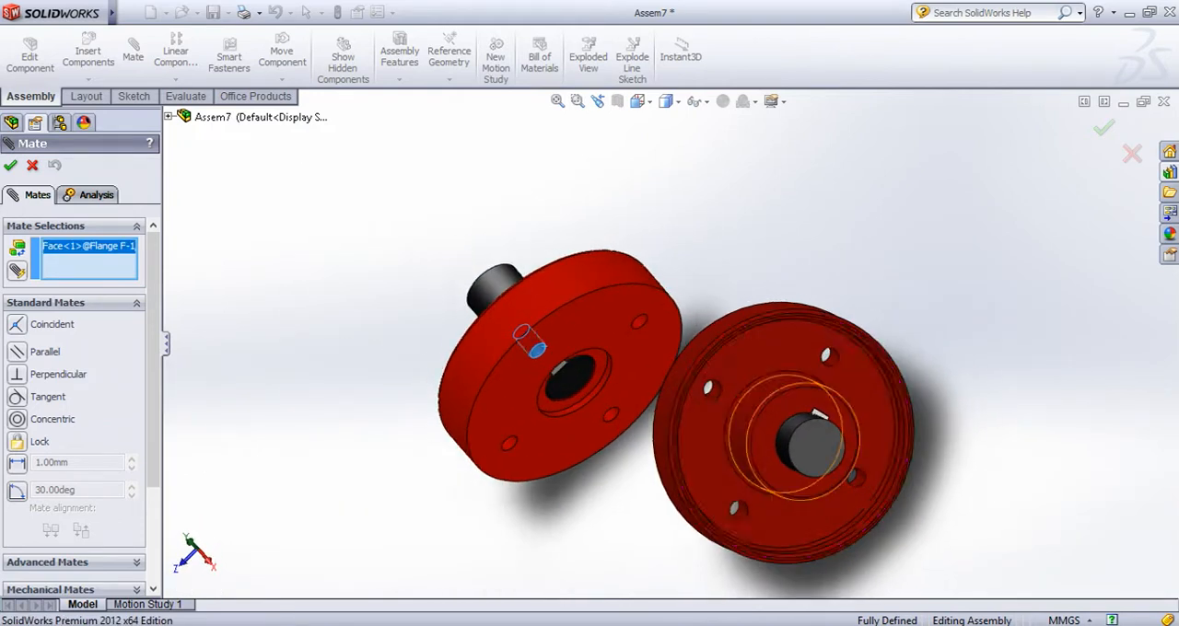
pyautogui.scroll(-5, 743, 413)
pyautogui.click(660, 361)
pyautogui.scroll(3, 645, 361)
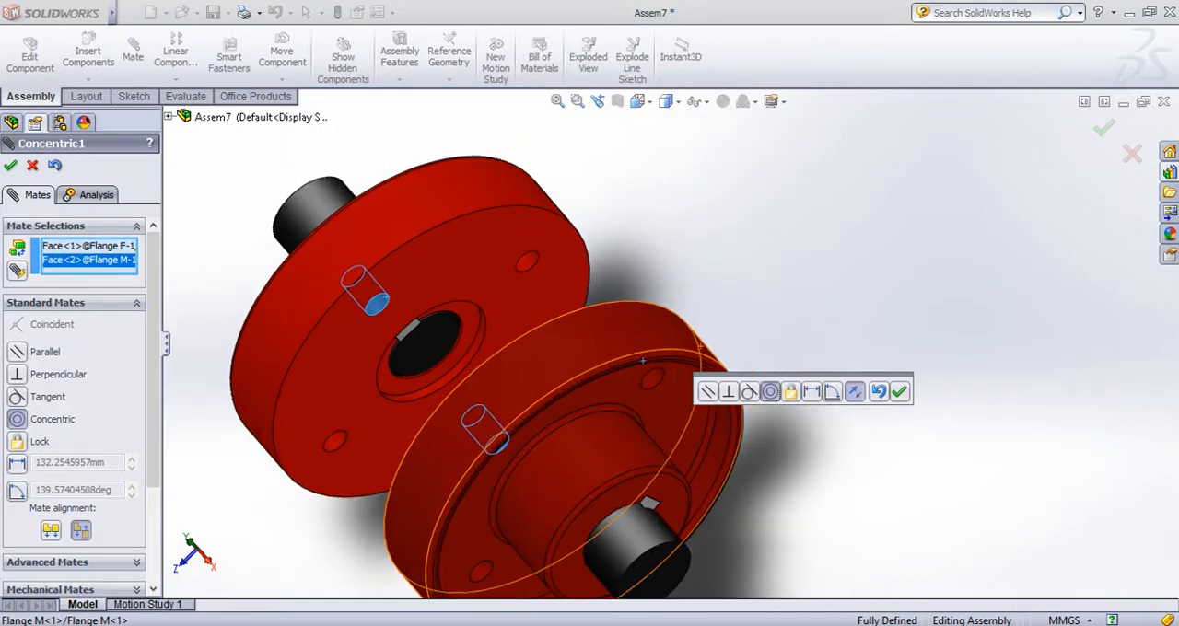
pyautogui.moveTo(642, 361); pyautogui.dragTo(691, 284, button='middle')
pyautogui.moveTo(387, 313); pyautogui.dragTo(488, 307, button='middle')
pyautogui.scroll(-5, 684, 284)
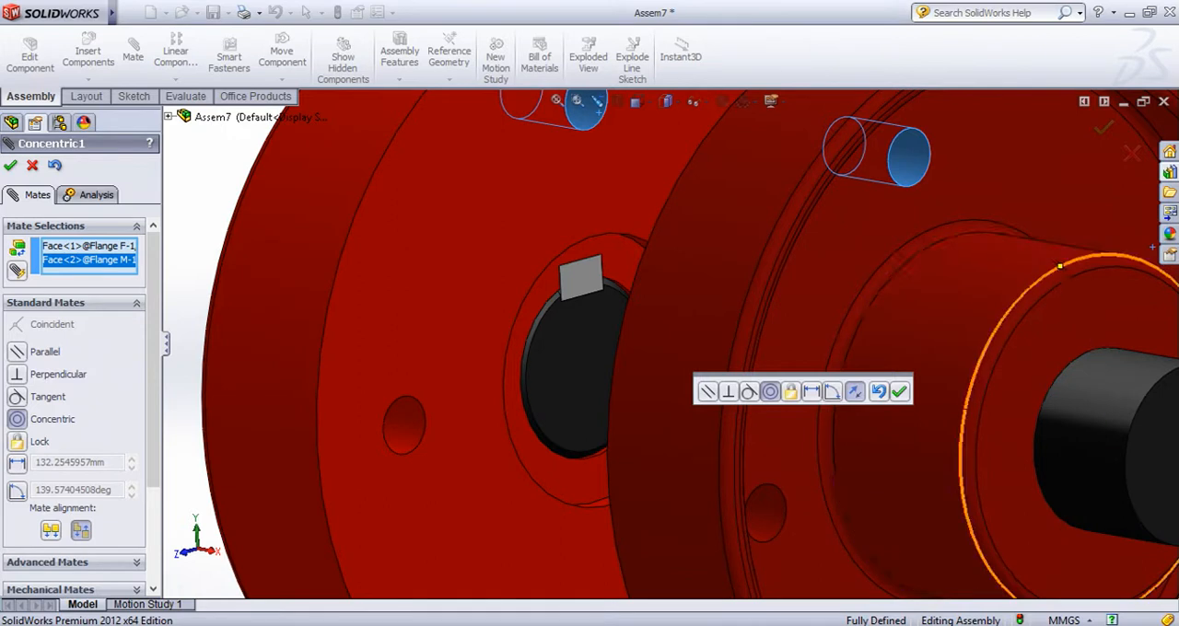
pyautogui.click(898, 392)
# Add a second concentric mate between an adjacent bolt hole of Flange F and the corresponding bolt hole of Flange M
pyautogui.click(404, 431)
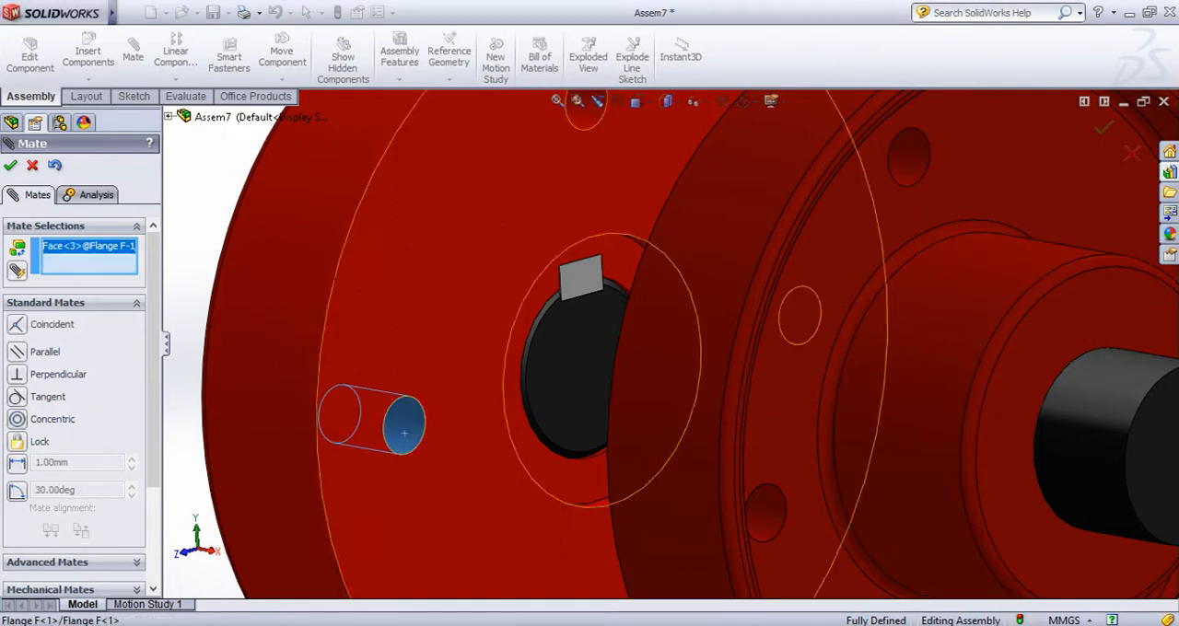
pyautogui.click(757, 520)
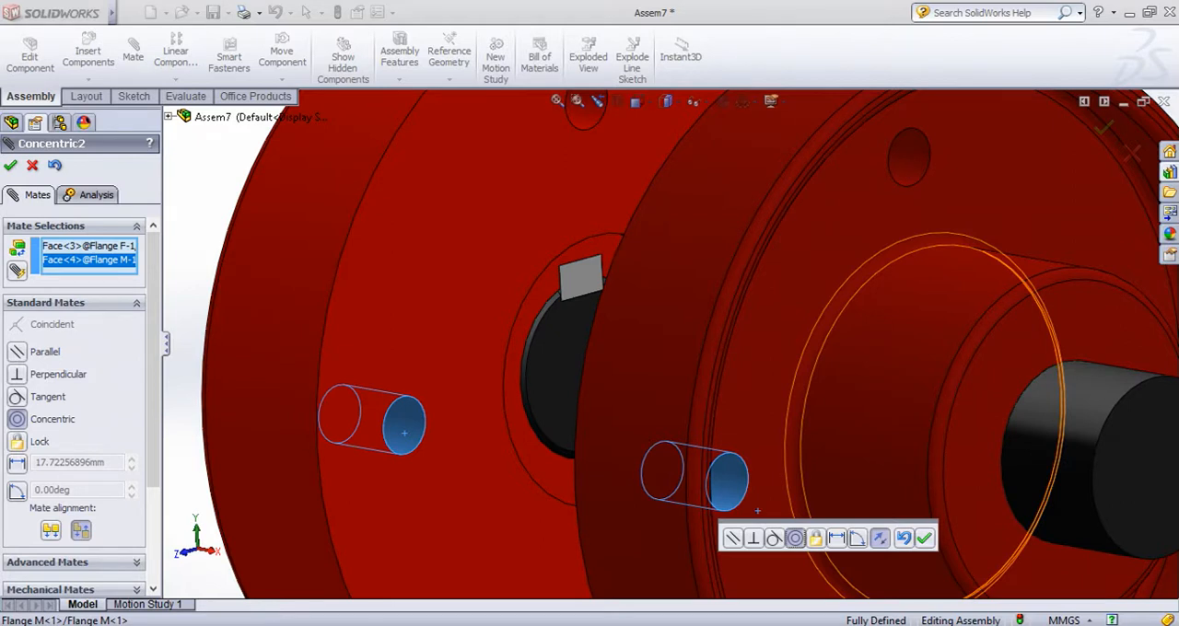
pyautogui.click(924, 537)
# Add a coincident mate between the facing flat faces of Flange F and Flange M, and finish mating
pyautogui.scroll(6, 774, 545)
pyautogui.moveTo(719, 497); pyautogui.dragTo(775, 503, button='middle')
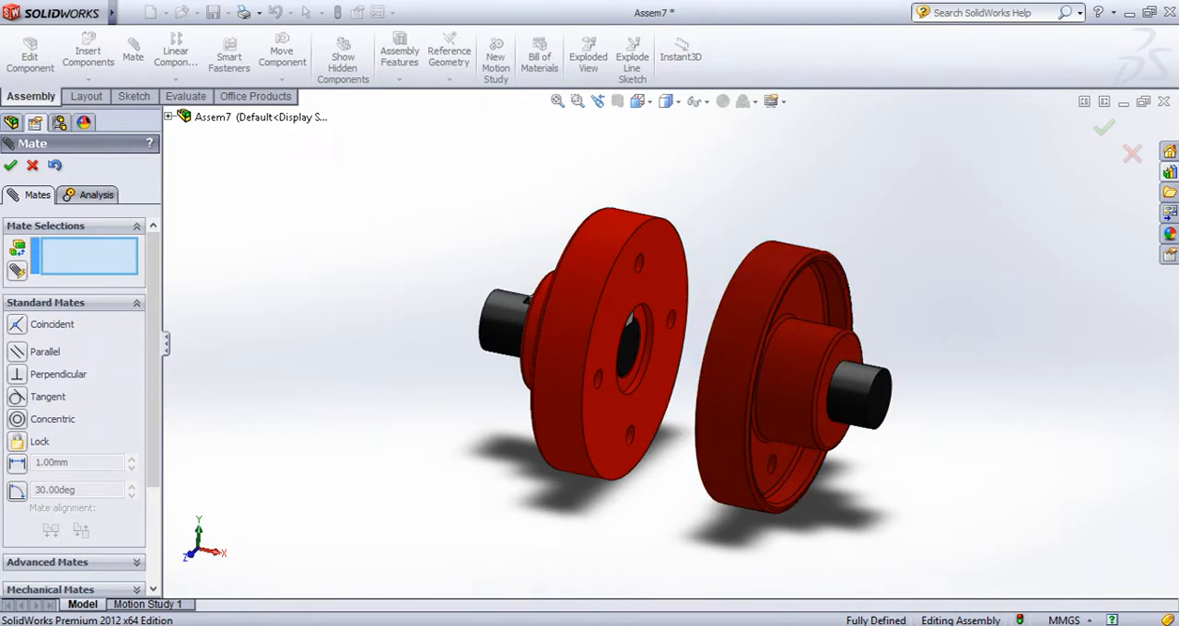
pyautogui.click(662, 285)
pyautogui.moveTo(661, 286); pyautogui.dragTo(790, 293, button='middle')
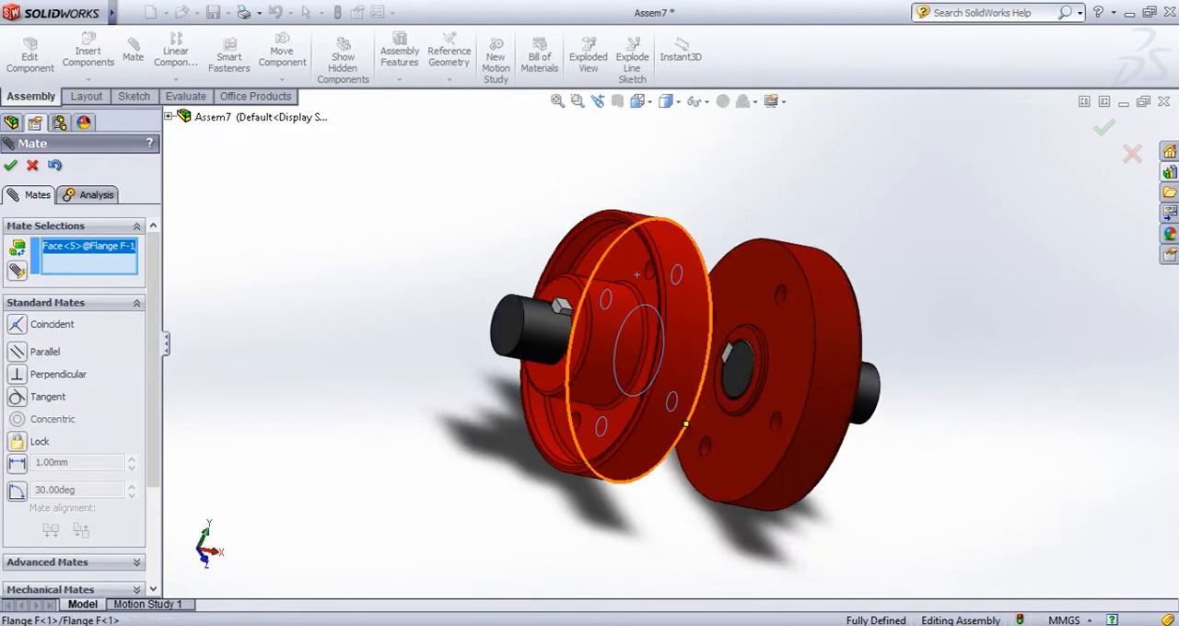
pyautogui.click(790, 376)
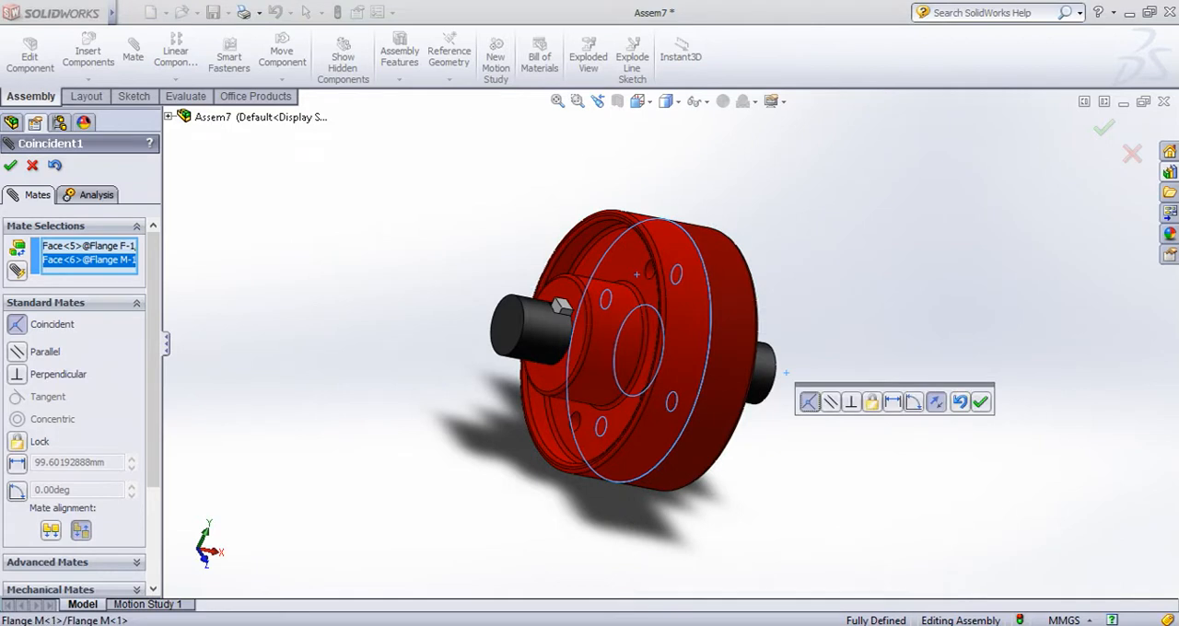
pyautogui.moveTo(791, 375); pyautogui.dragTo(776, 377, button='middle')
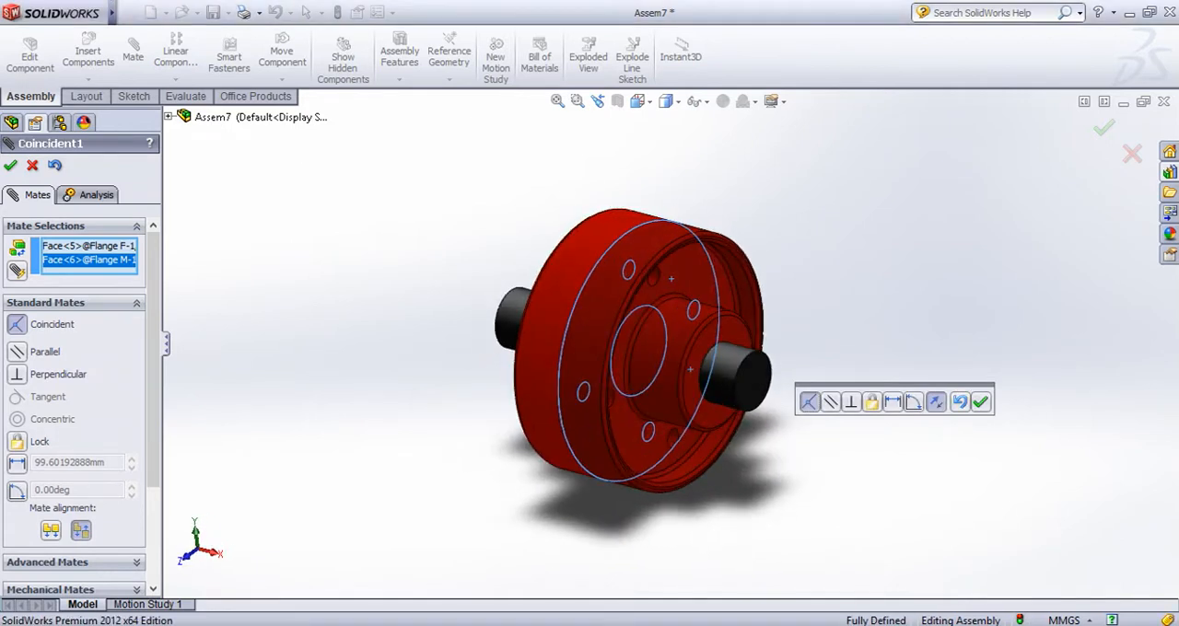
pyautogui.click(980, 402)
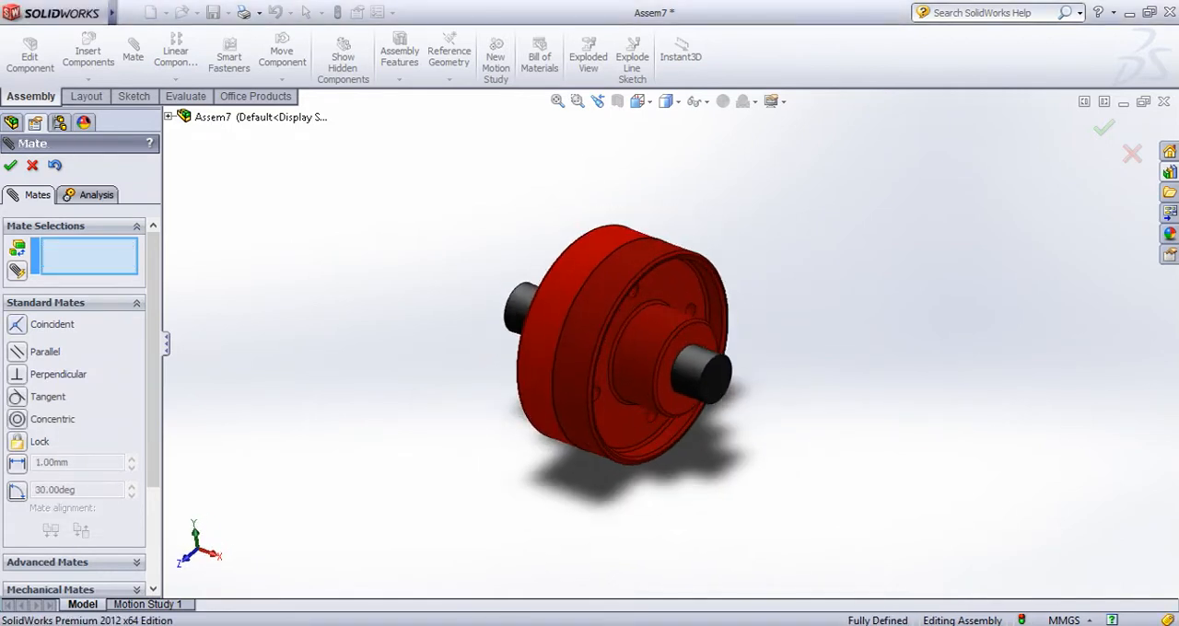
pyautogui.click(10, 165)
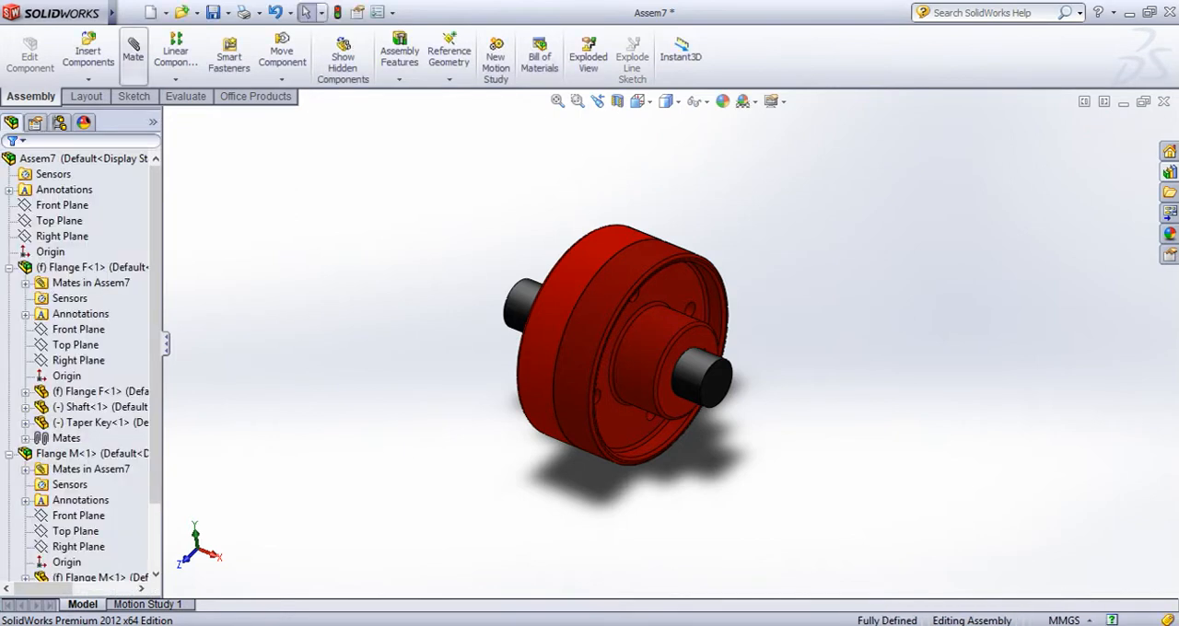
# Insert the Hex Bolt M16 part and place it in free space beside the Flange M side of the coupling
pyautogui.click(89, 55)
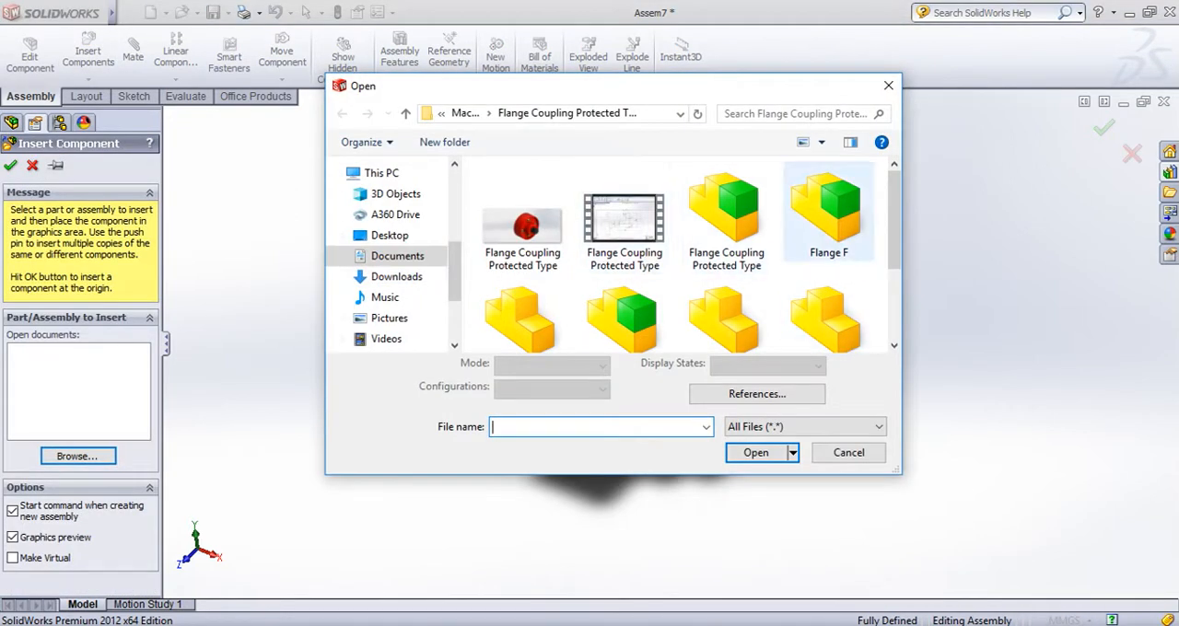
pyautogui.scroll(-3, 677, 258)
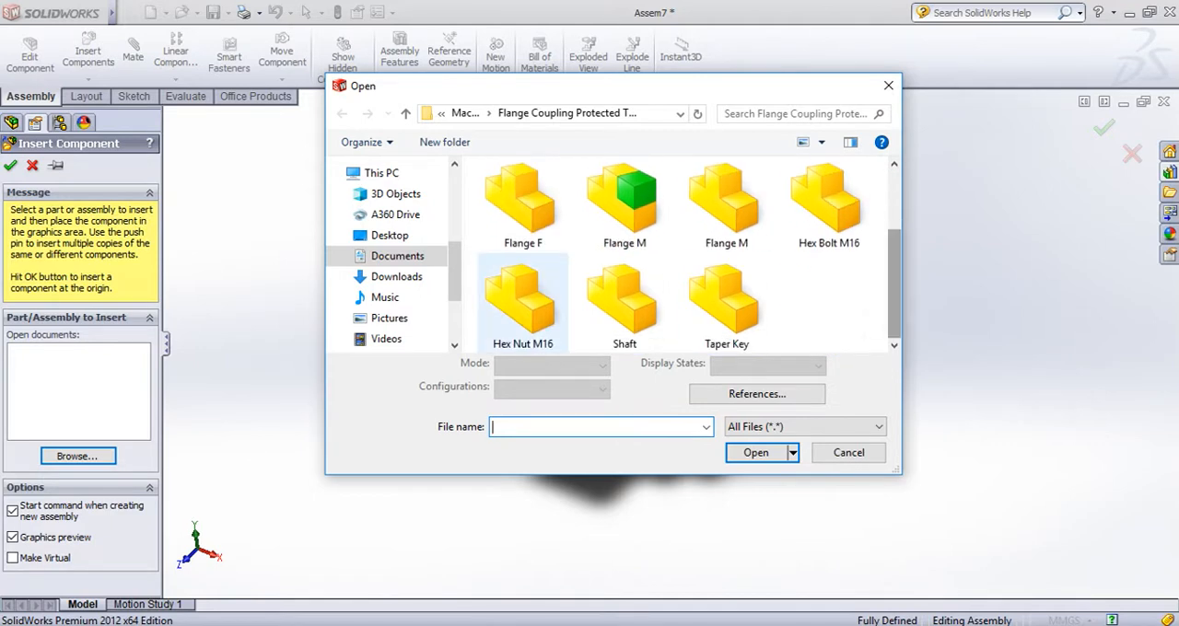
pyautogui.click(827, 205)
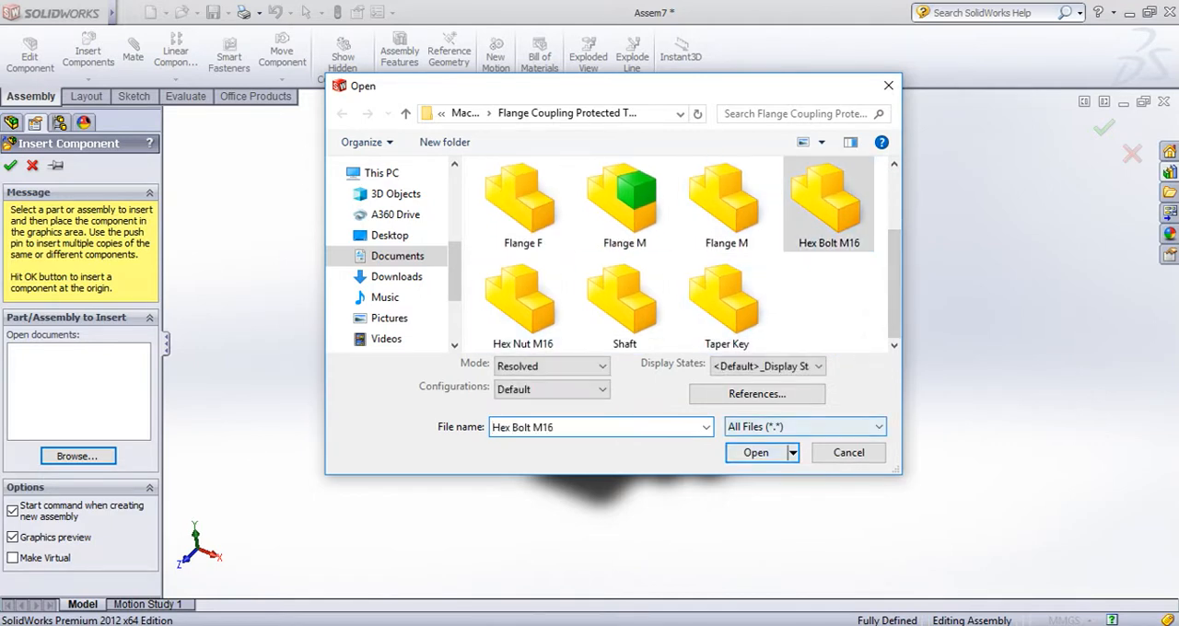
pyautogui.click(755, 452)
pyautogui.click(885, 362)
# Add a concentric mate between the shank of the Hex Bolt M16 and the upper bolt hole of Flange M
pyautogui.scroll(-4, 892, 357)
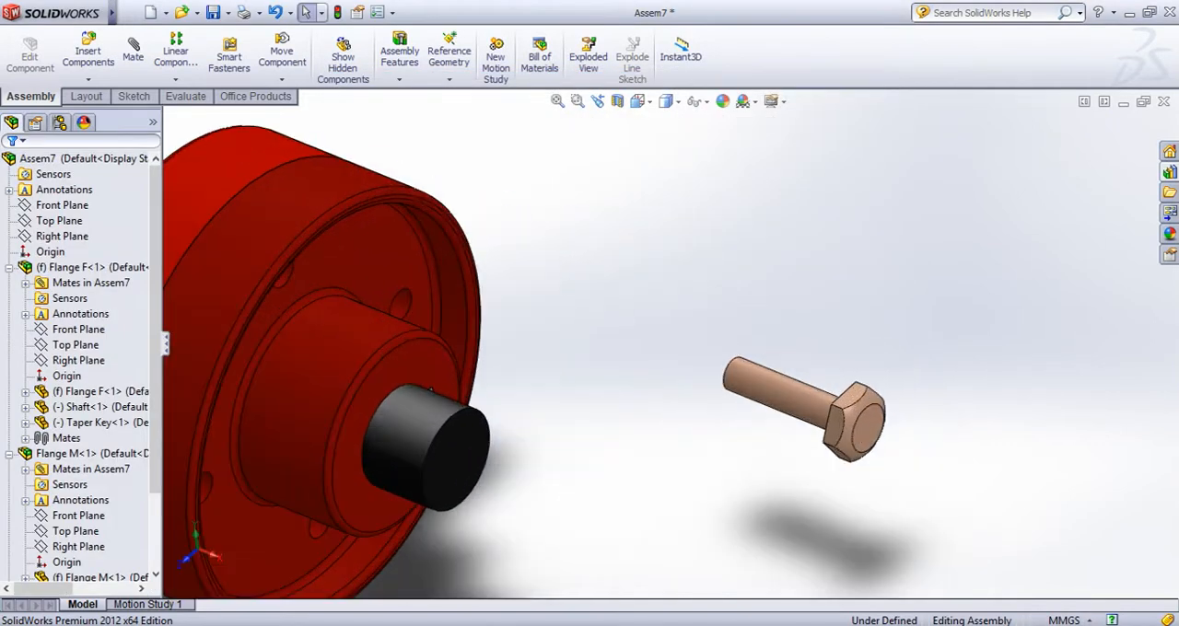
pyautogui.click(133, 55)
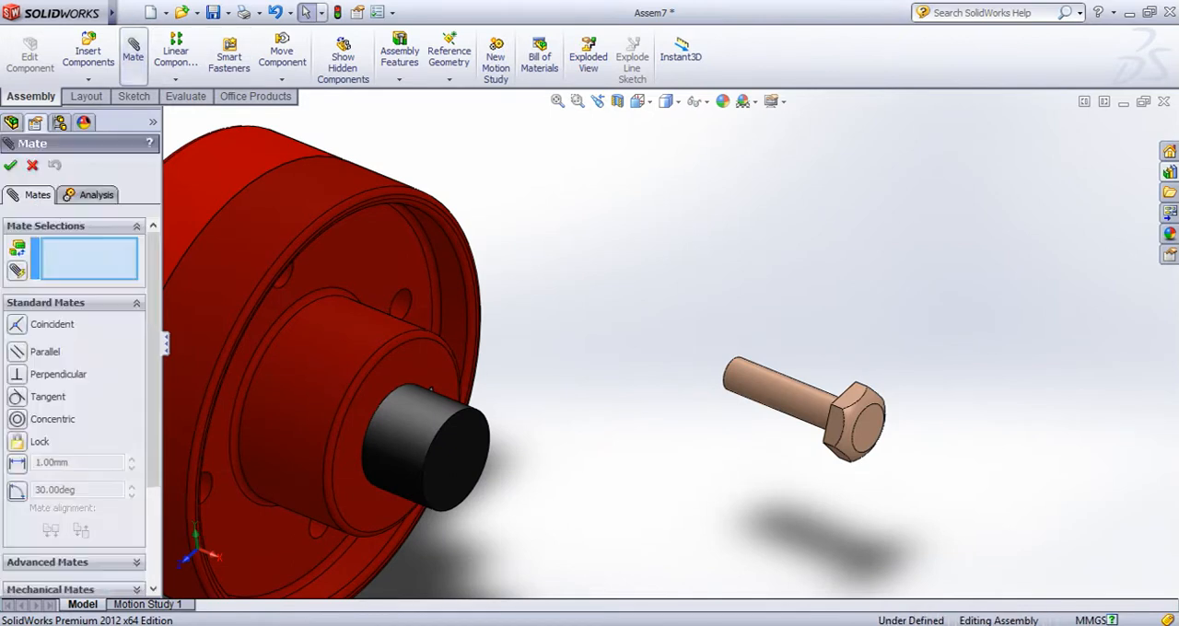
pyautogui.click(781, 390)
pyautogui.moveTo(769, 389); pyautogui.dragTo(695, 352, button='middle')
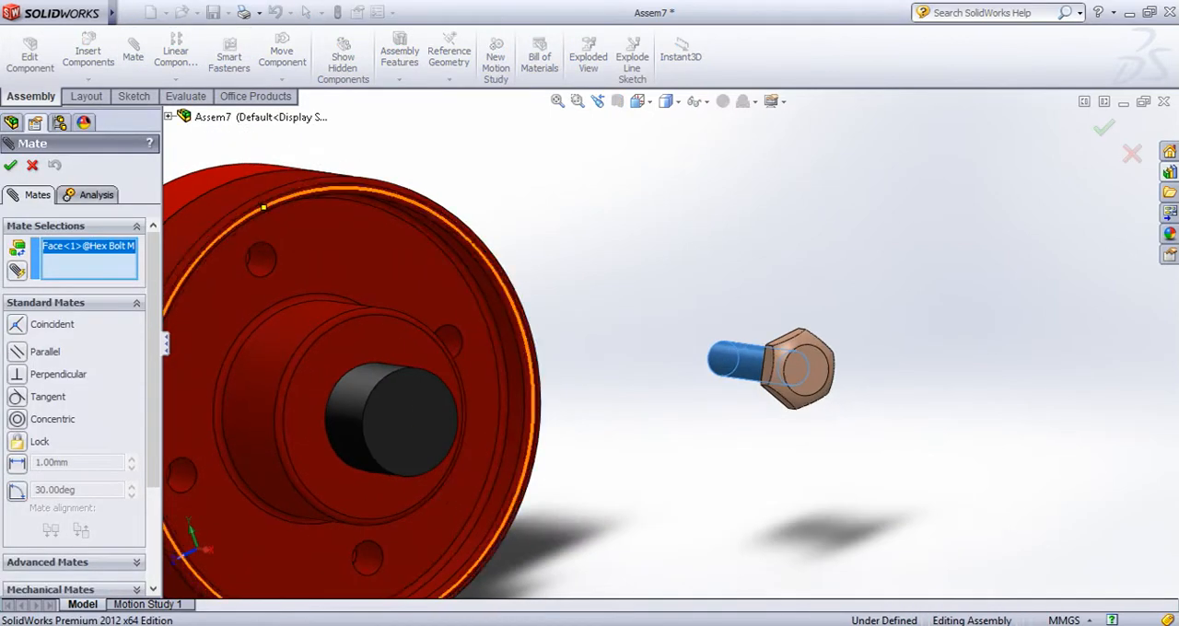
pyautogui.click(247, 259)
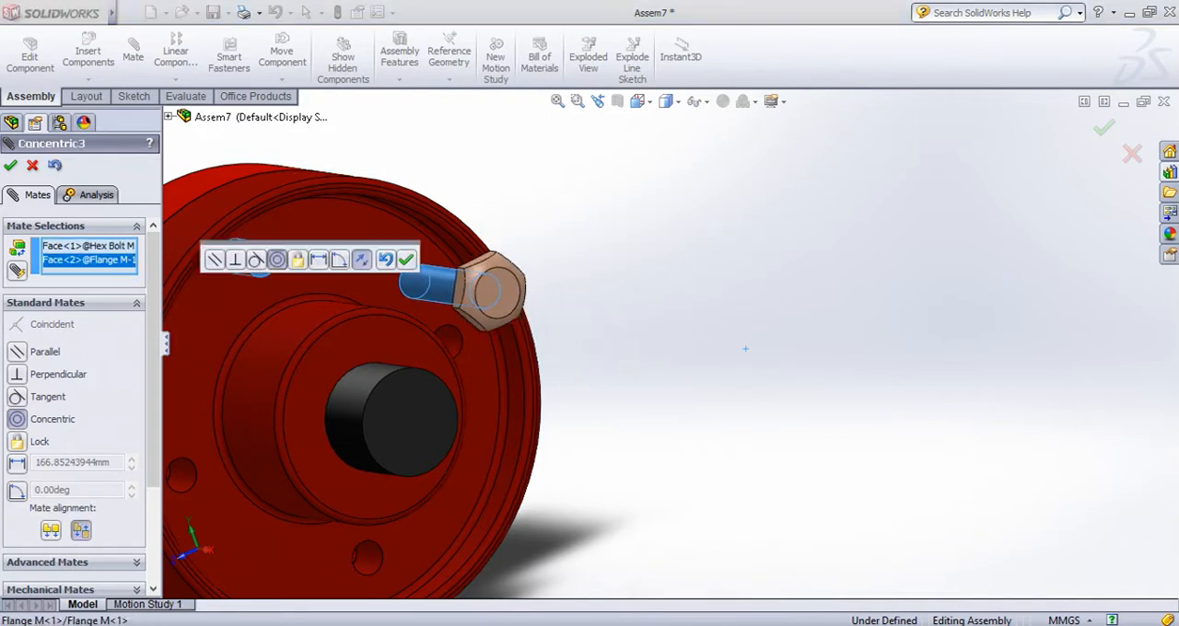
pyautogui.moveTo(442, 318); pyautogui.dragTo(769, 350, button='middle')
pyautogui.click(406, 260)
# Add a coincident mate between the underside of the bolt head and Flange M's recessed bolt-hole face, and finish mating
pyautogui.scroll(-4, 982, 418)
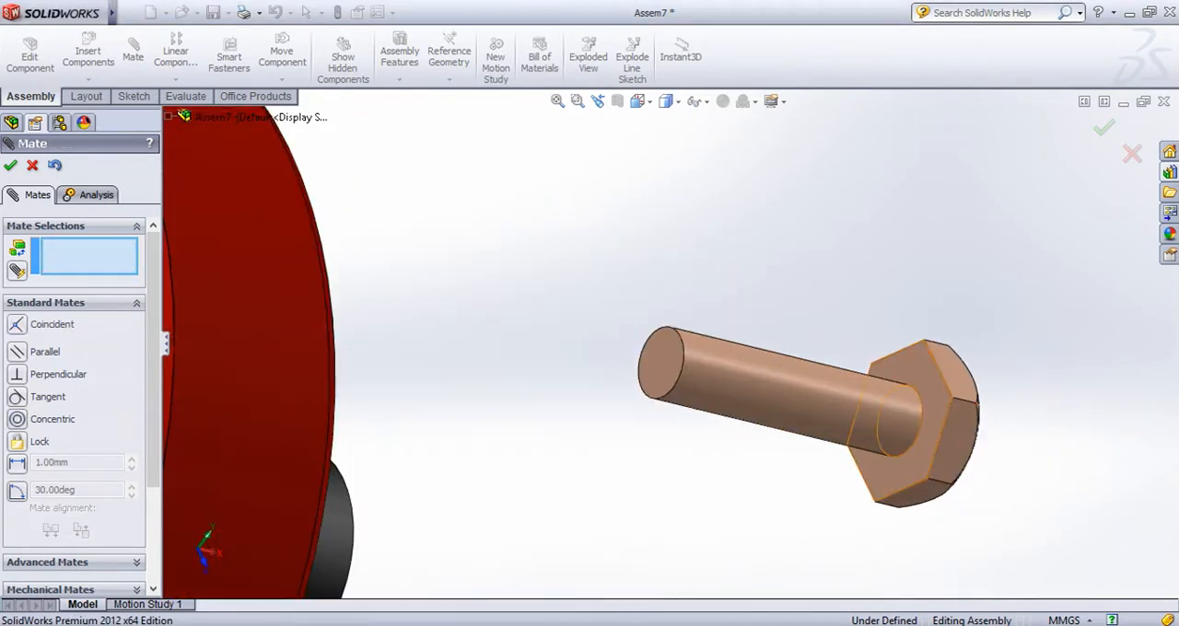
pyautogui.click(928, 382)
pyautogui.scroll(5, 928, 382)
pyautogui.moveTo(547, 361); pyautogui.dragTo(267, 355, button='middle')
pyautogui.click(647, 322)
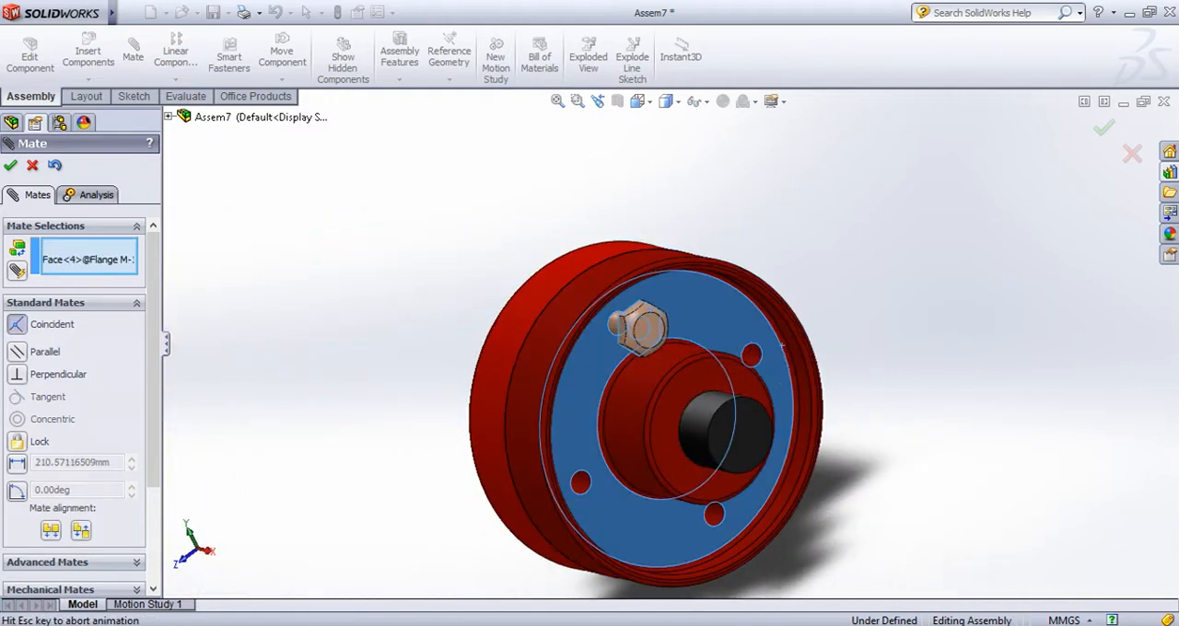
pyautogui.moveTo(646, 324); pyautogui.dragTo(783, 335, button='middle')
pyautogui.click(374, 224)
pyautogui.scroll(2, 661, 334)
pyautogui.moveTo(573, 345); pyautogui.dragTo(704, 396, button='middle')
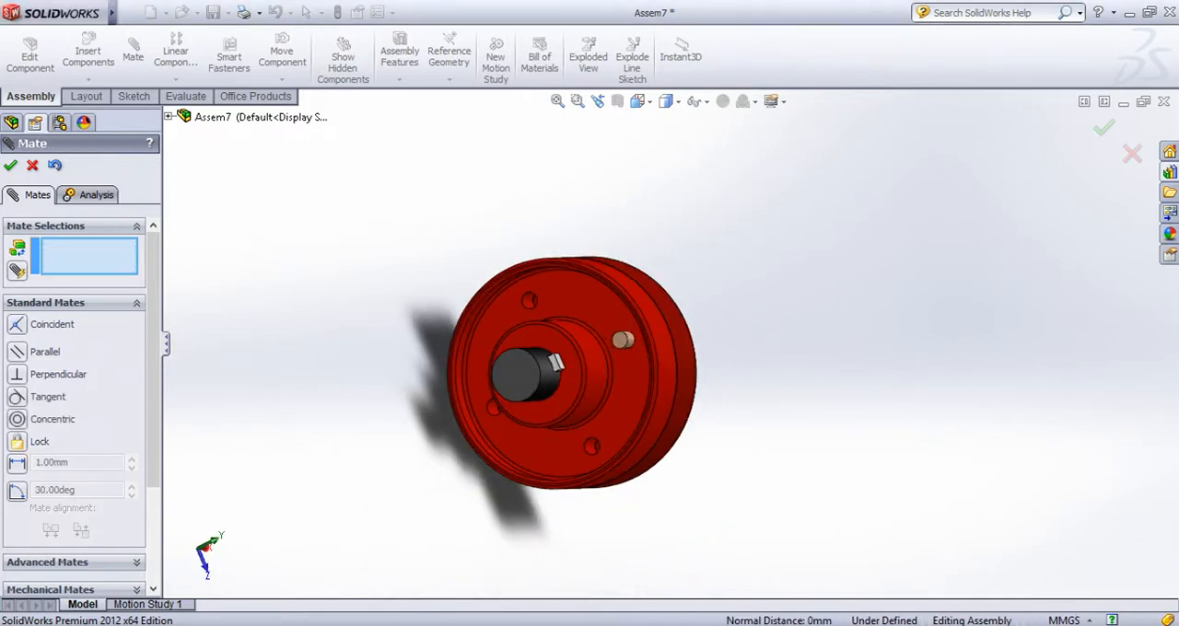
pyautogui.click(10, 165)
# Insert the Hex Nut M16 part and place it in free space beside the Flange F side of the coupling
pyautogui.click(88, 54)
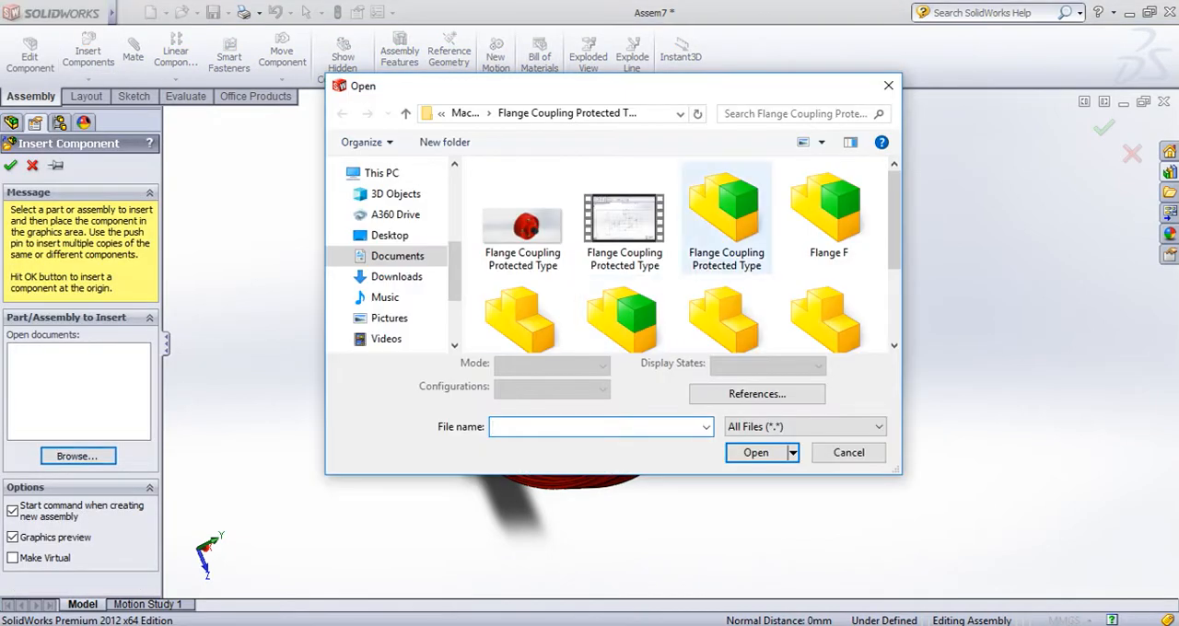
pyautogui.moveTo(895, 224); pyautogui.dragTo(895, 287)
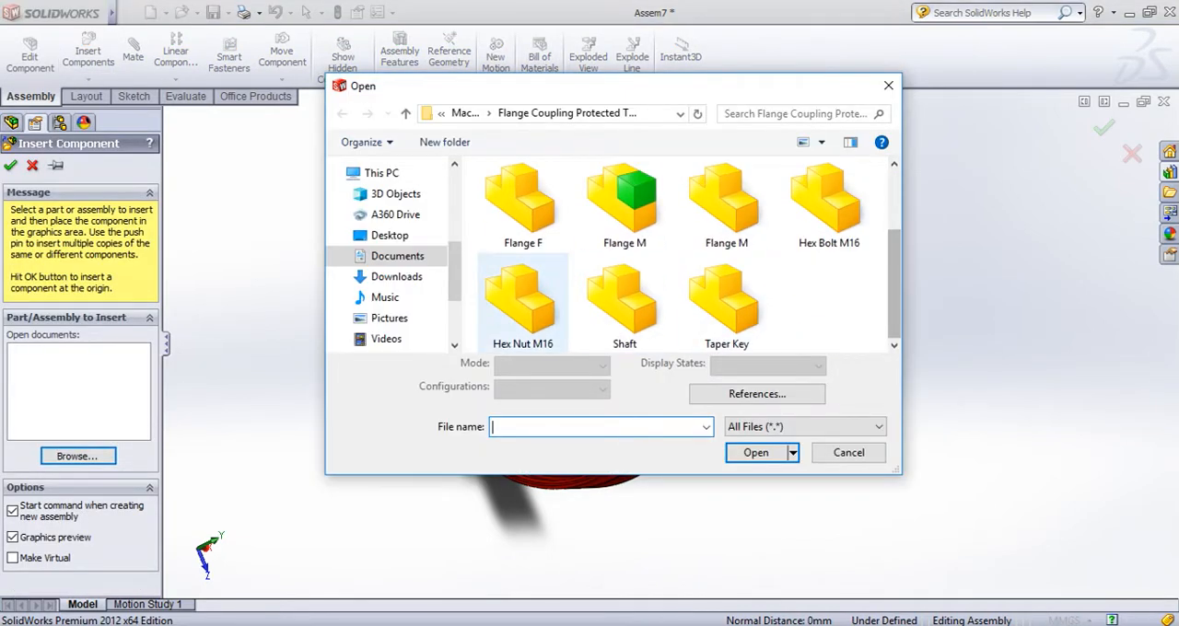
pyautogui.click(526, 307)
pyautogui.click(756, 453)
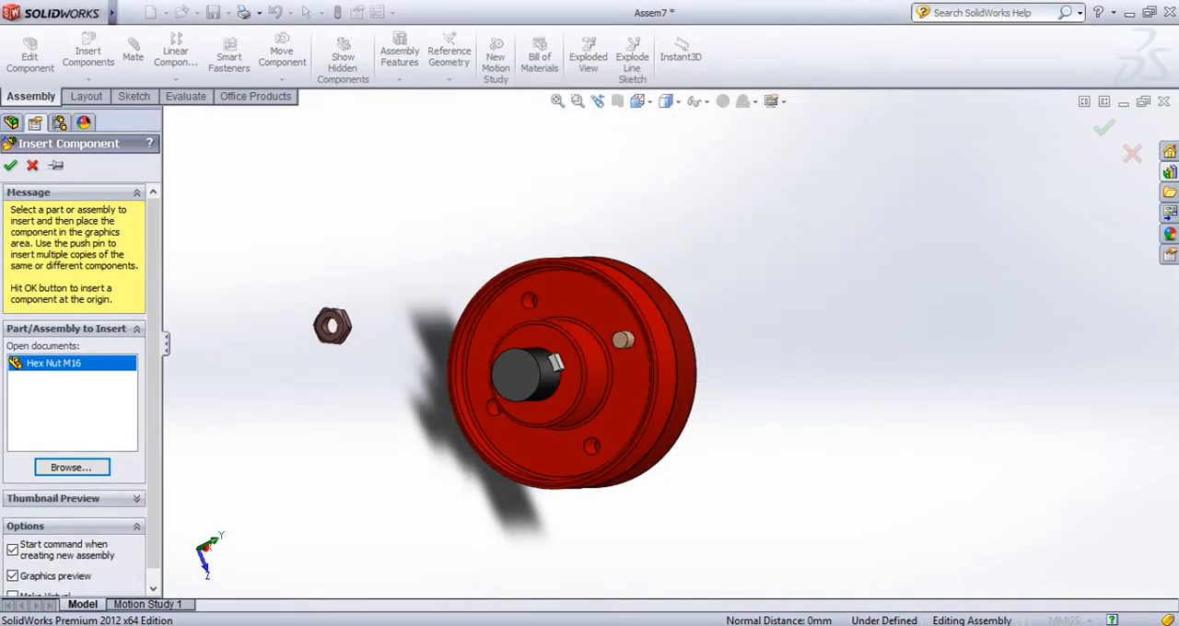
pyautogui.click(333, 326)
# Add a concentric mate between the hole of the Hex Nut M16 and the shank of the Hex Bolt M16
pyautogui.moveTo(333, 325)
pyautogui.mouseDown(button='middle')
pyautogui.moveTo(419, 318)
pyautogui.moveTo(396, 327)
pyautogui.moveTo(470, 354)
pyautogui.moveTo(345, 341)
pyautogui.mouseUp(button='middle')
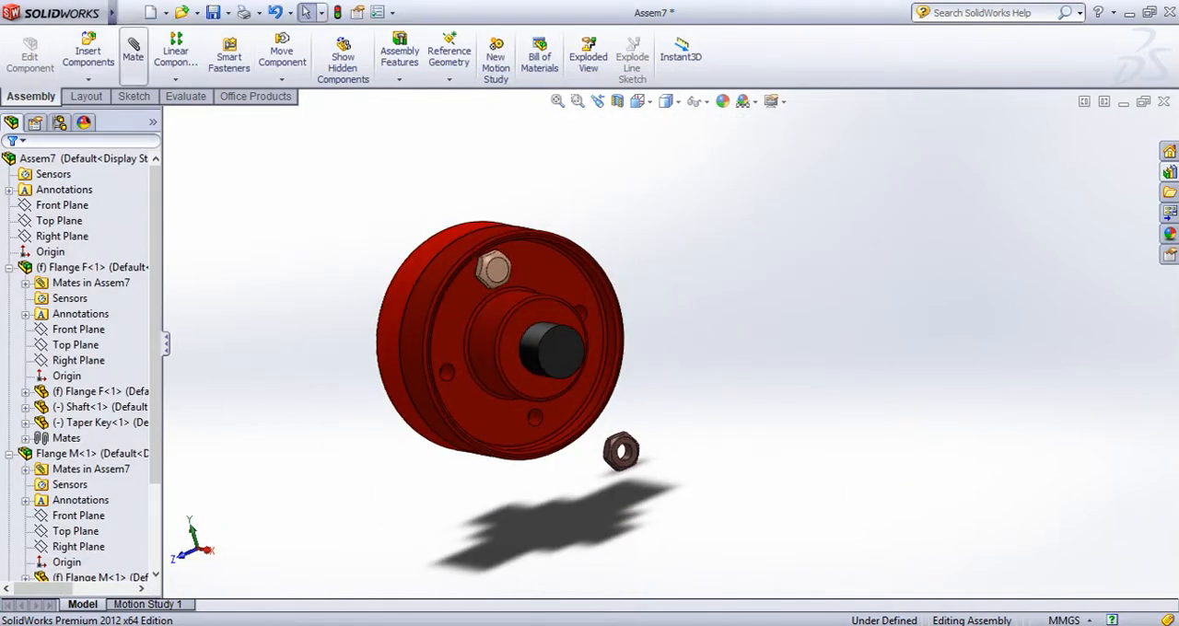
pyautogui.click(133, 51)
pyautogui.scroll(-10, 645, 474)
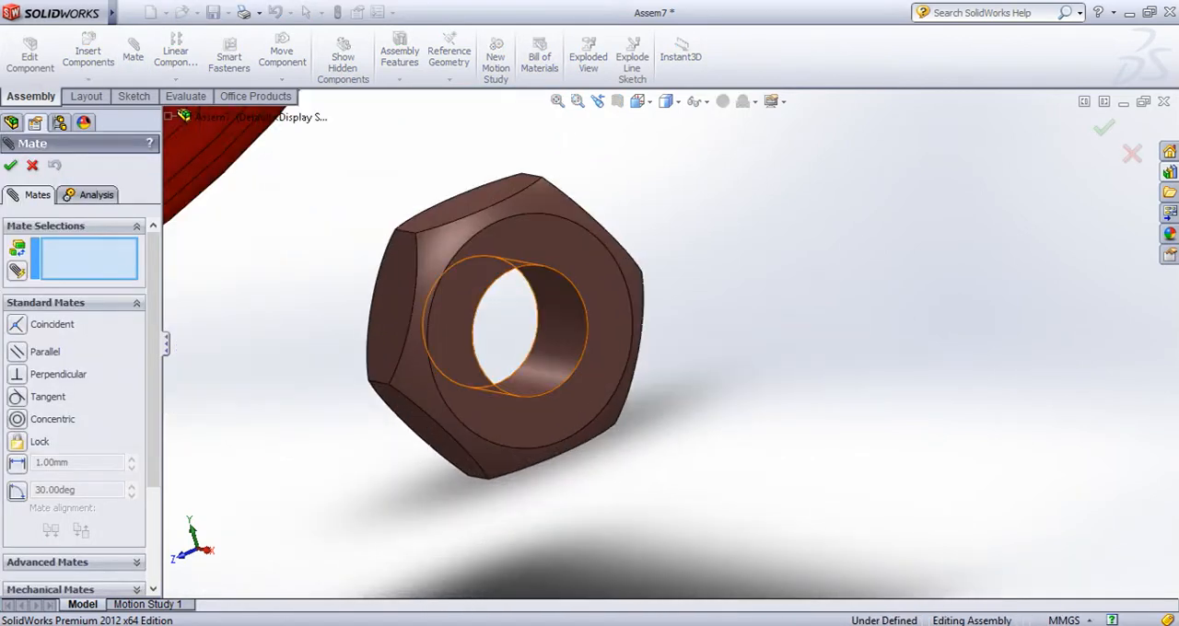
pyautogui.click(559, 345)
pyautogui.scroll(10, 559, 344)
pyautogui.moveTo(558, 345); pyautogui.dragTo(723, 353, button='middle')
pyautogui.scroll(-8, 548, 147)
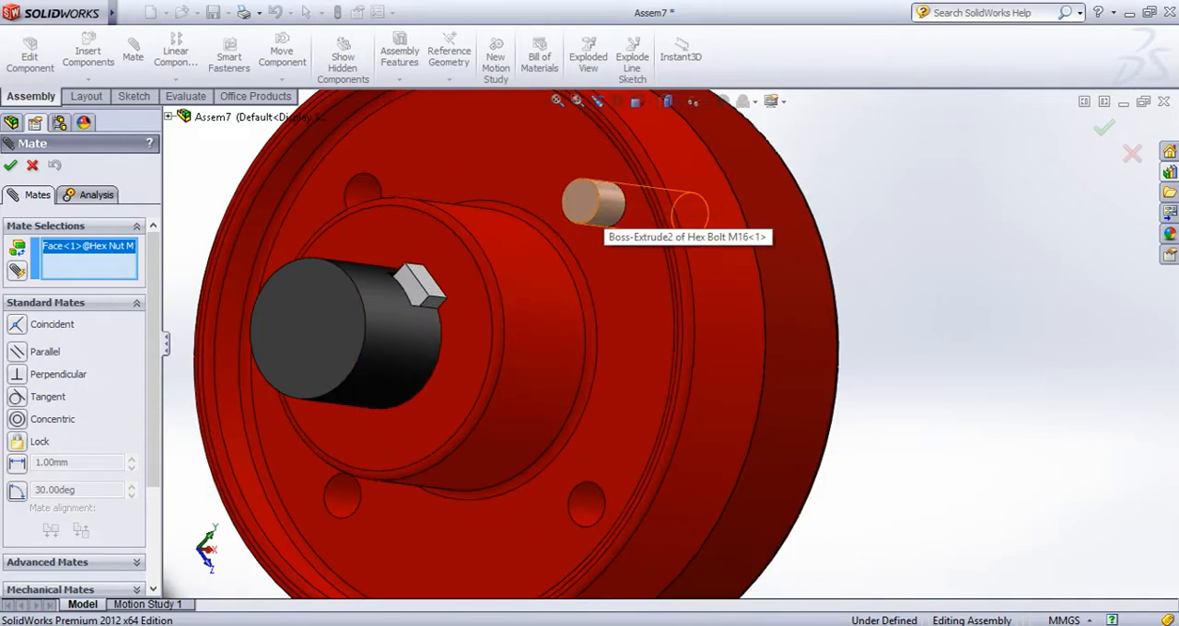
pyautogui.click(599, 210)
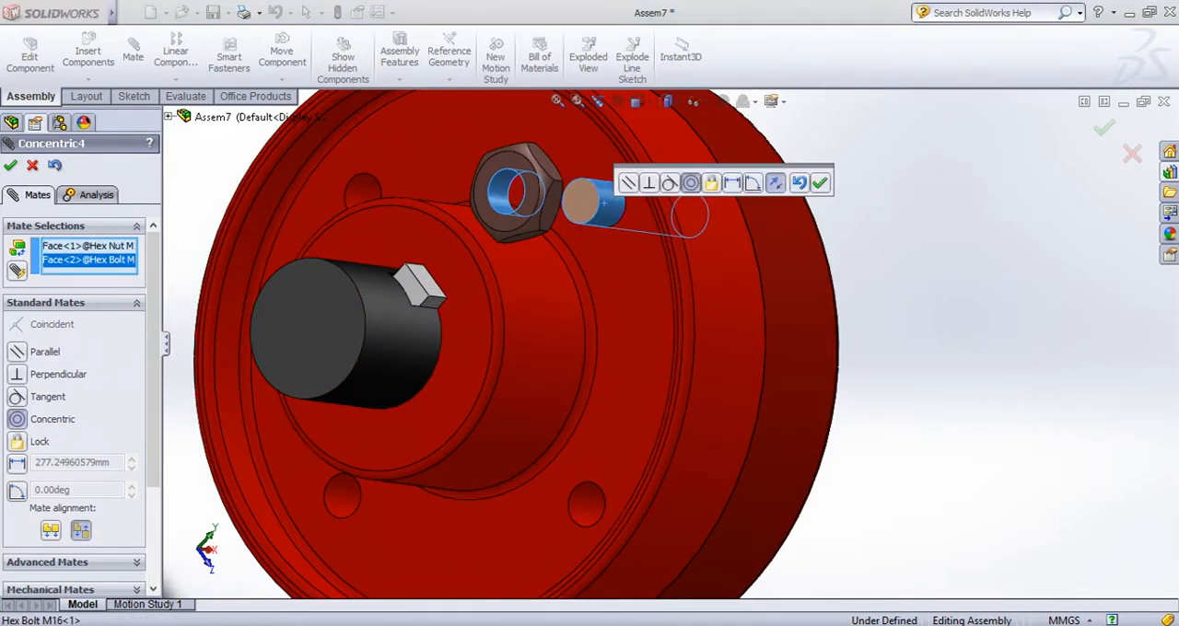
pyautogui.click(820, 183)
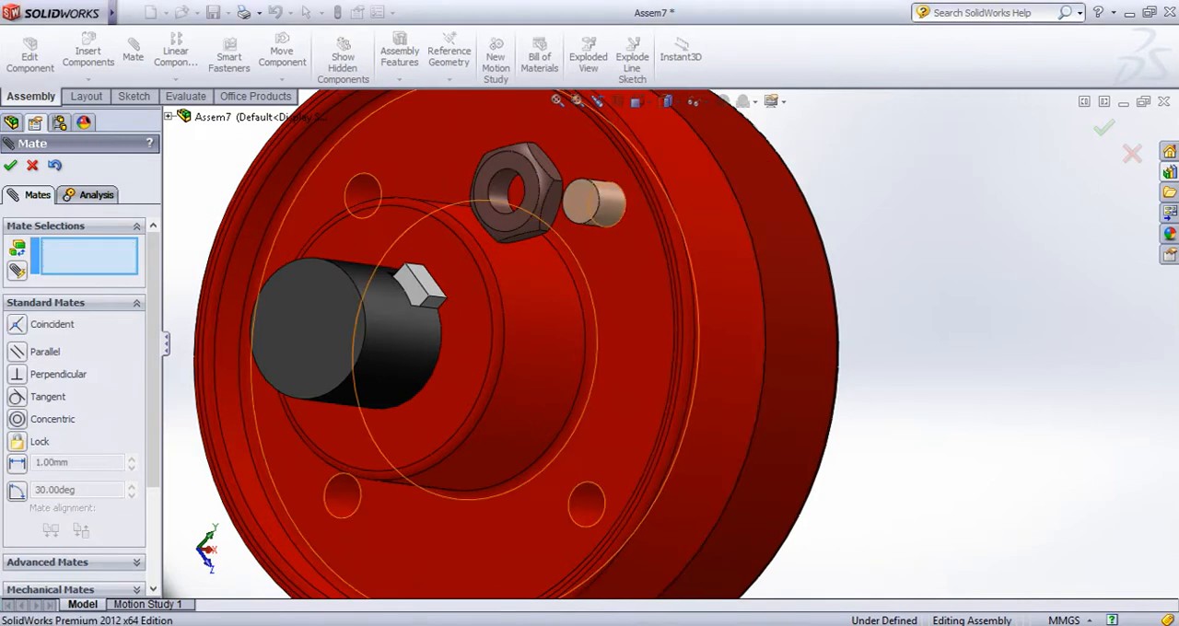
# Add a coincident mate between Flange F's recessed bolt-hole face and the flat face of the hex nut, and finish mating
pyautogui.click(640, 290)
pyautogui.moveTo(639, 290); pyautogui.dragTo(465, 299, button='middle')
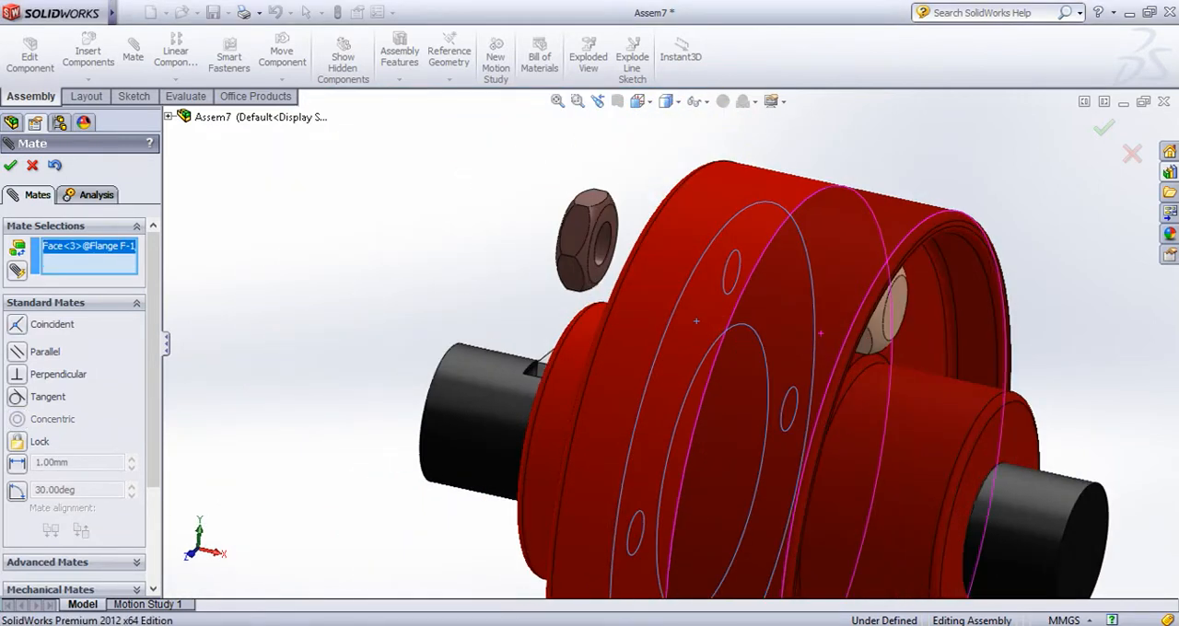
pyautogui.scroll(-4, 655, 183)
pyautogui.click(566, 256)
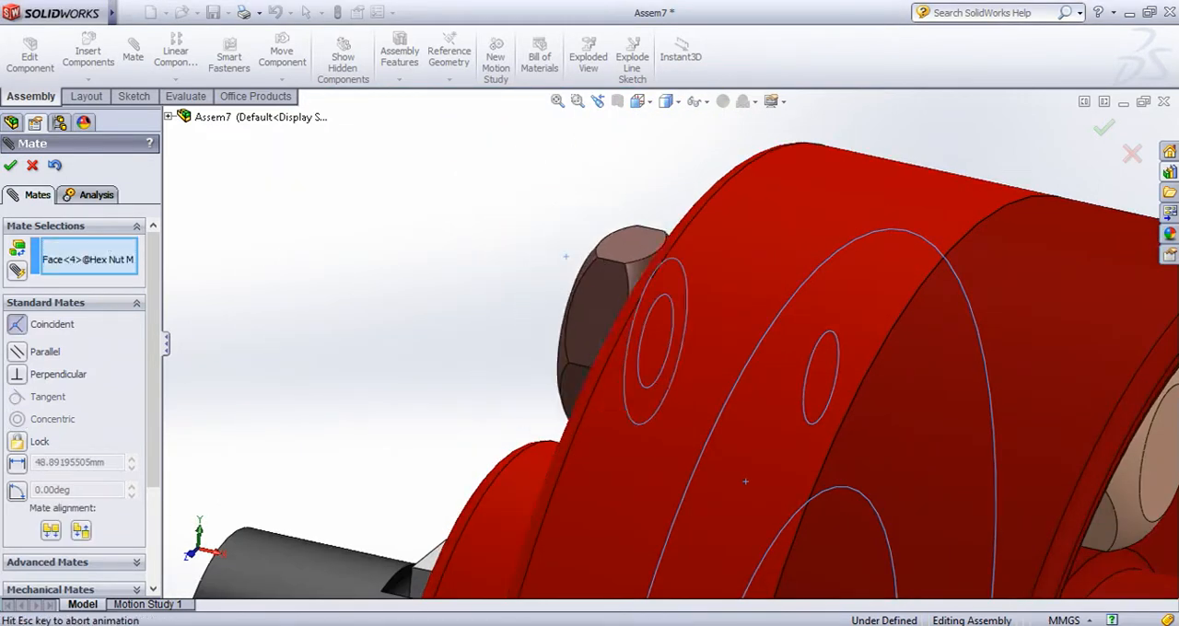
pyautogui.click(10, 166)
pyautogui.scroll(10, 670, 345)
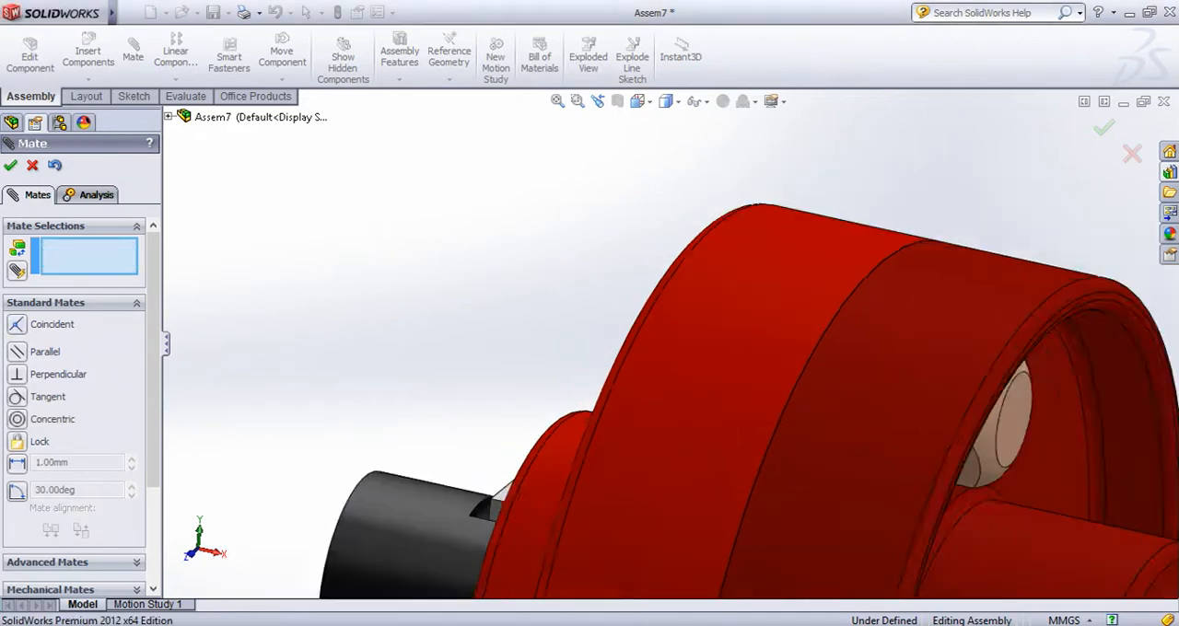
pyautogui.moveTo(700, 368); pyautogui.dragTo(670, 392, button='middle')
pyautogui.scroll(-5, 785, 511)
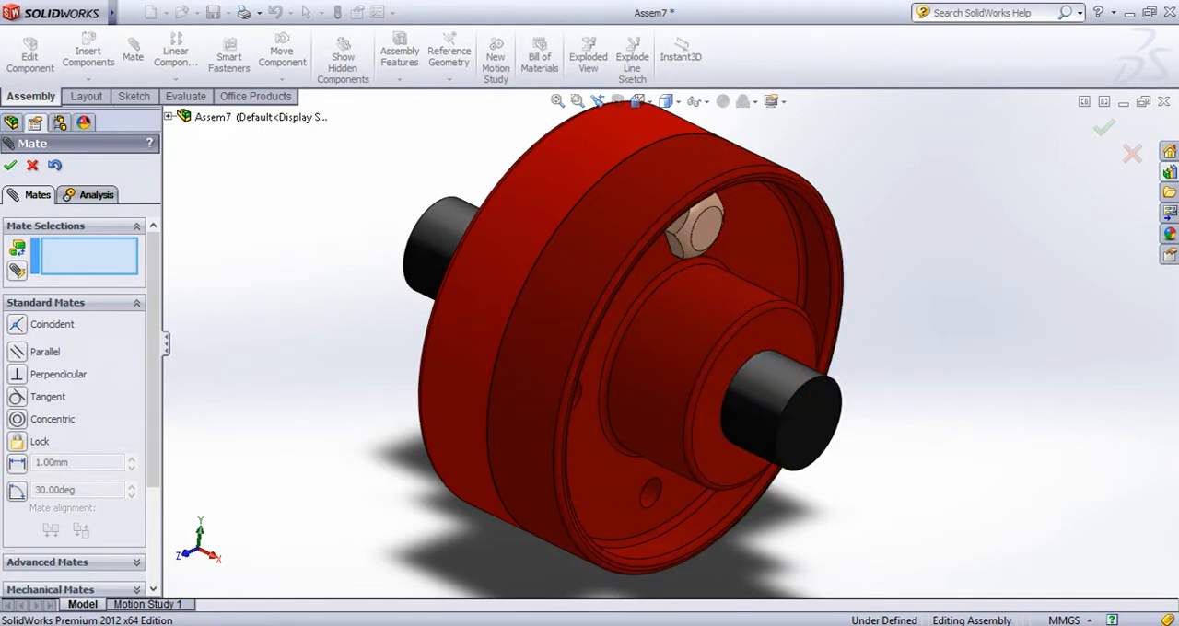
pyautogui.click(11, 166)
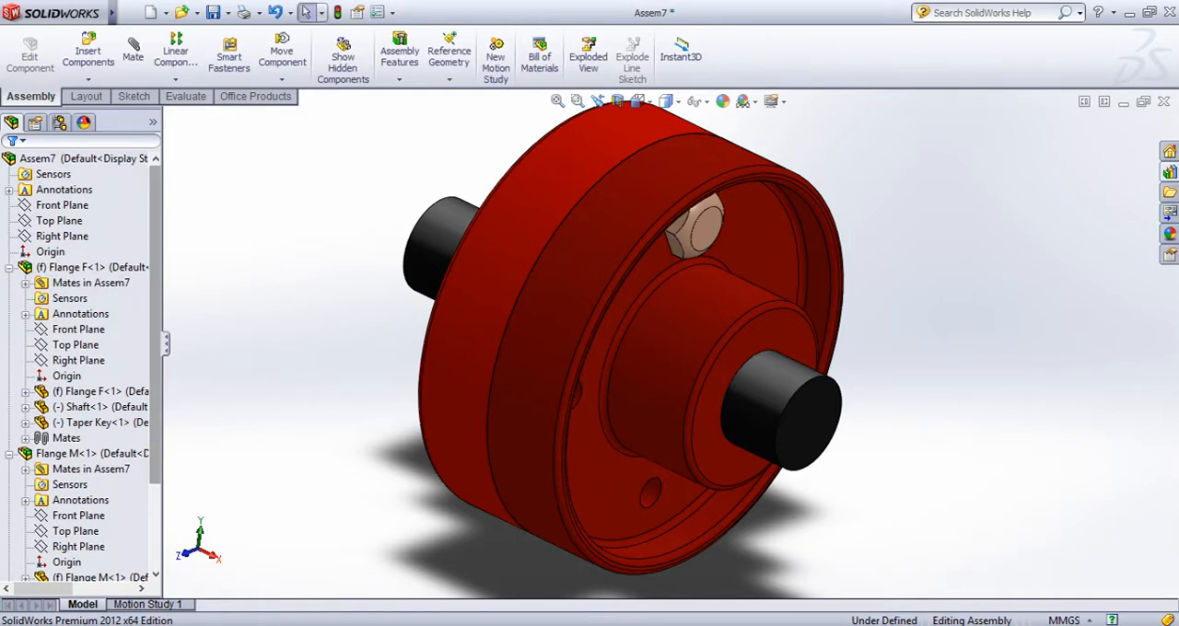
# Collapse the Flange F and Flange M subassemblies in the feature tree
pyautogui.click(9, 268)
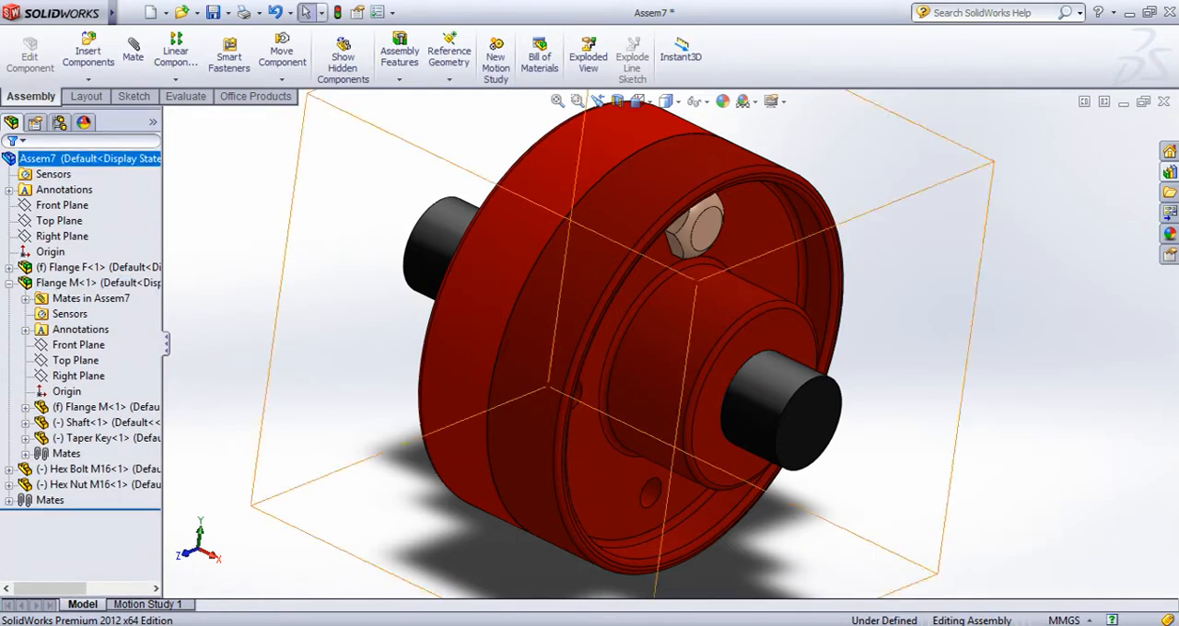
pyautogui.click(9, 283)
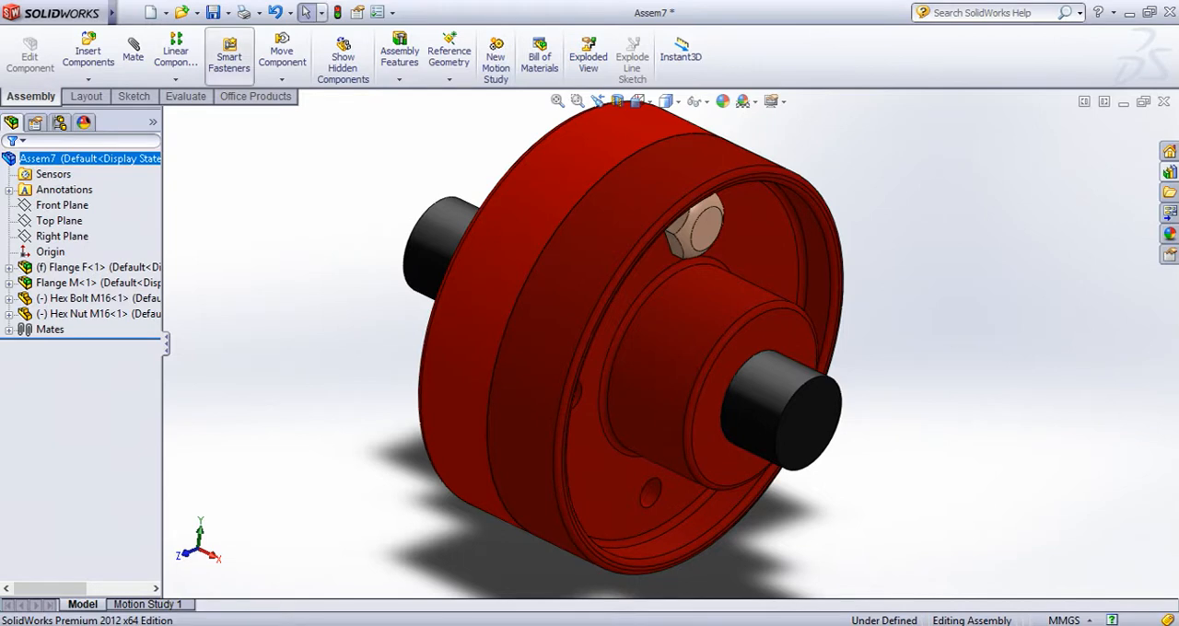
pyautogui.click(175, 78)
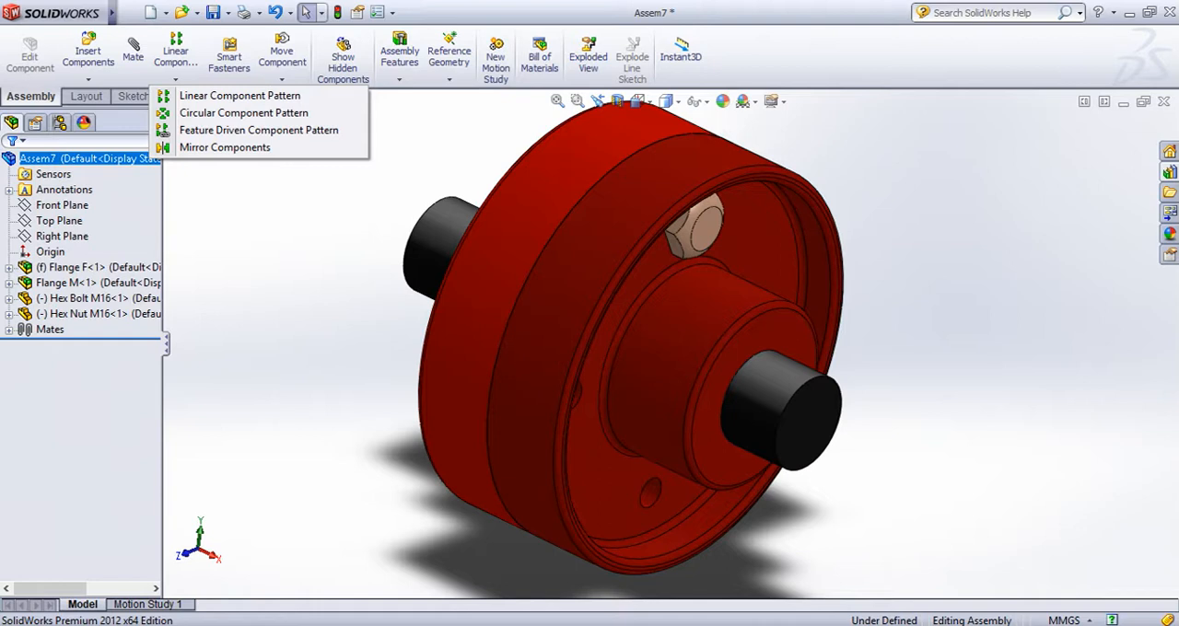
pyautogui.press('Escape')
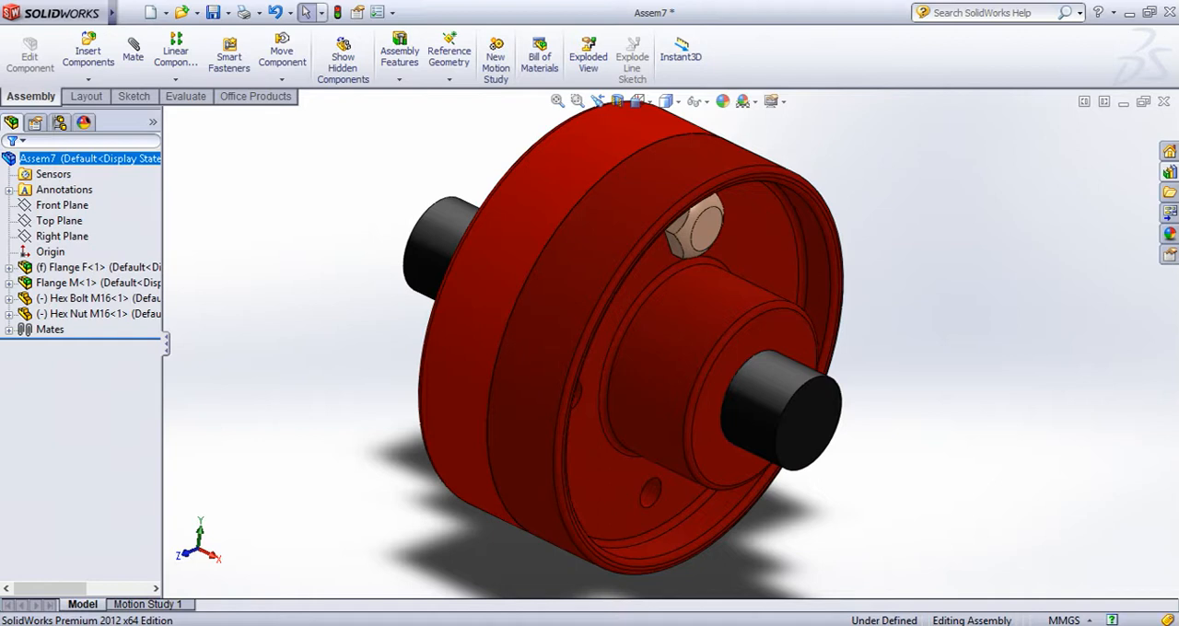
# Start a circular component pattern with the Hex Bolt M16 and Hex Nut M16 as the components to pattern
pyautogui.click(176, 80)
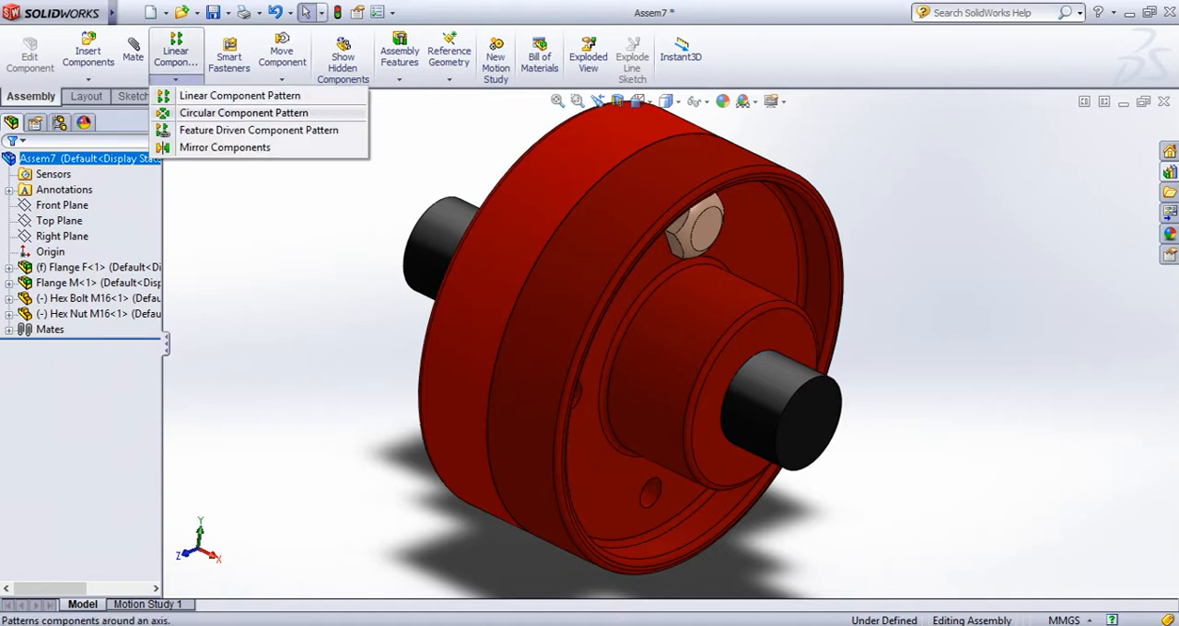
pyautogui.click(243, 112)
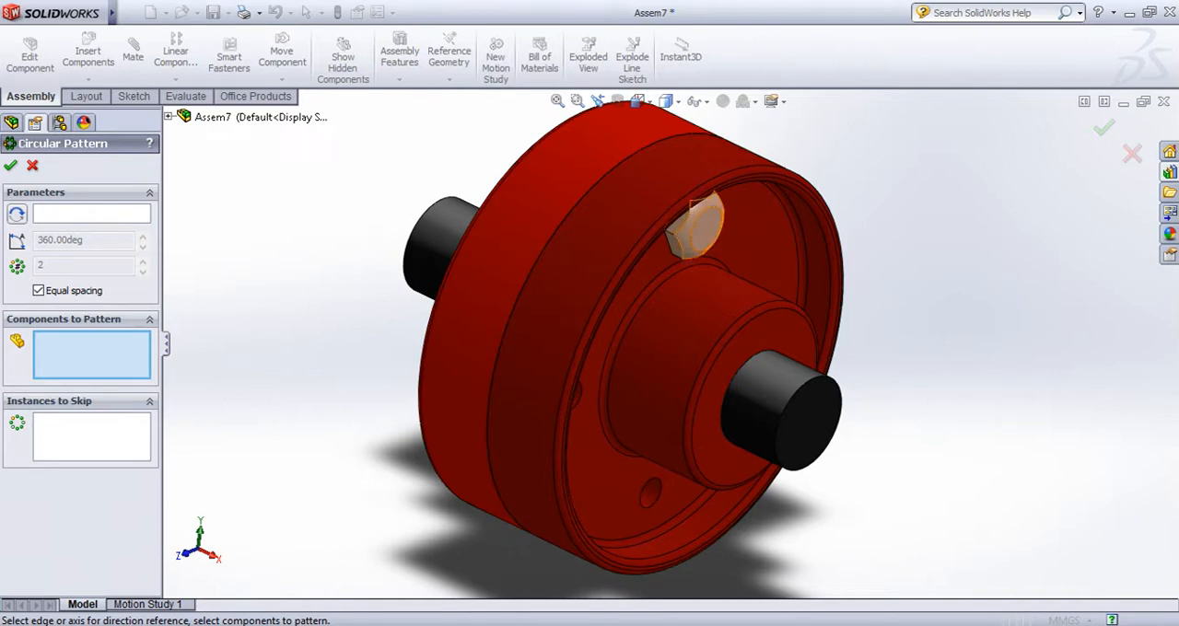
pyautogui.click(703, 227)
pyautogui.moveTo(396, 184); pyautogui.dragTo(590, 276, button='middle')
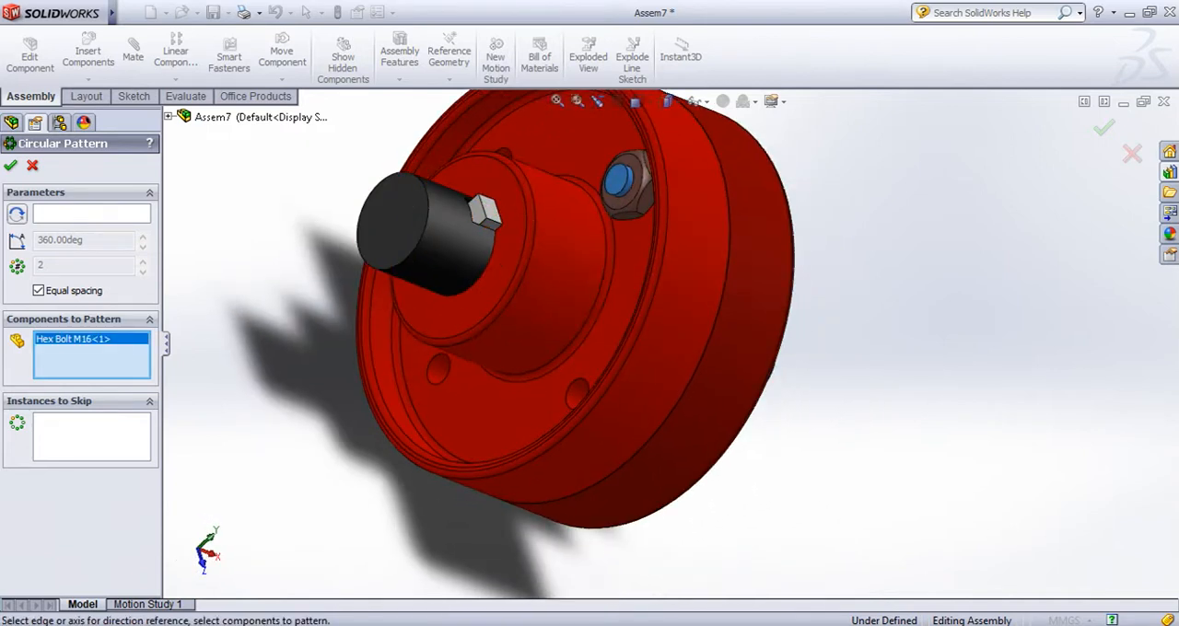
pyautogui.click(627, 208)
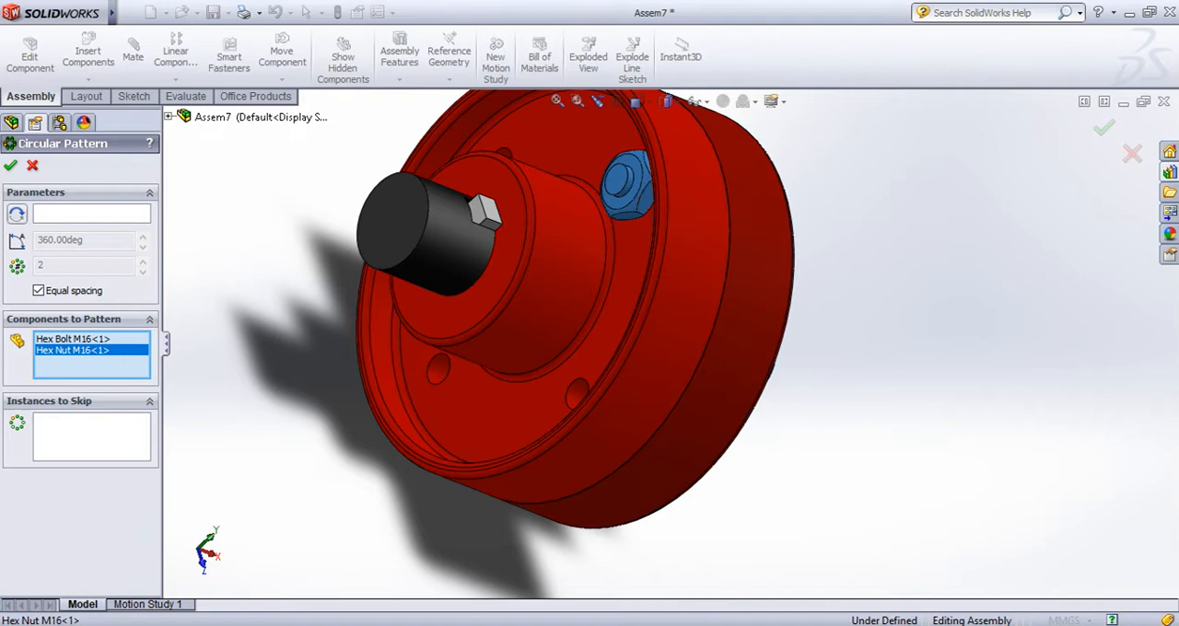
# Use the circular end edge of Flange M's shaft as the pattern axis and set the number of instances to 4
pyautogui.moveTo(626, 258); pyautogui.dragTo(460, 217, button='middle')
pyautogui.moveTo(607, 323); pyautogui.dragTo(658, 338, button='middle')
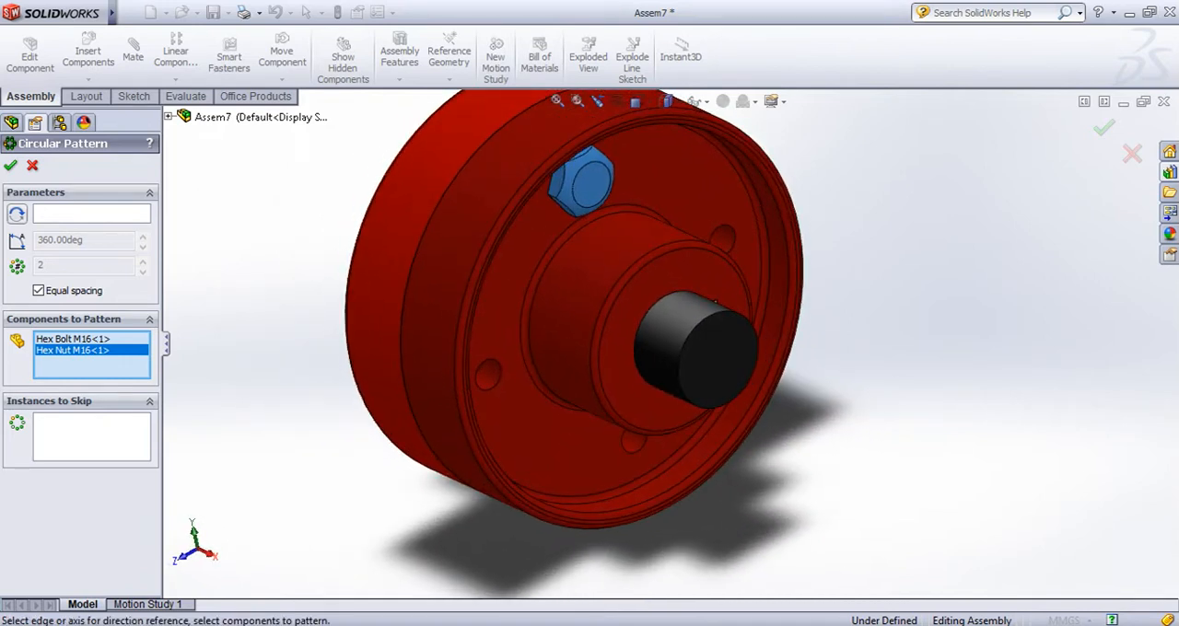
pyautogui.click(91, 214)
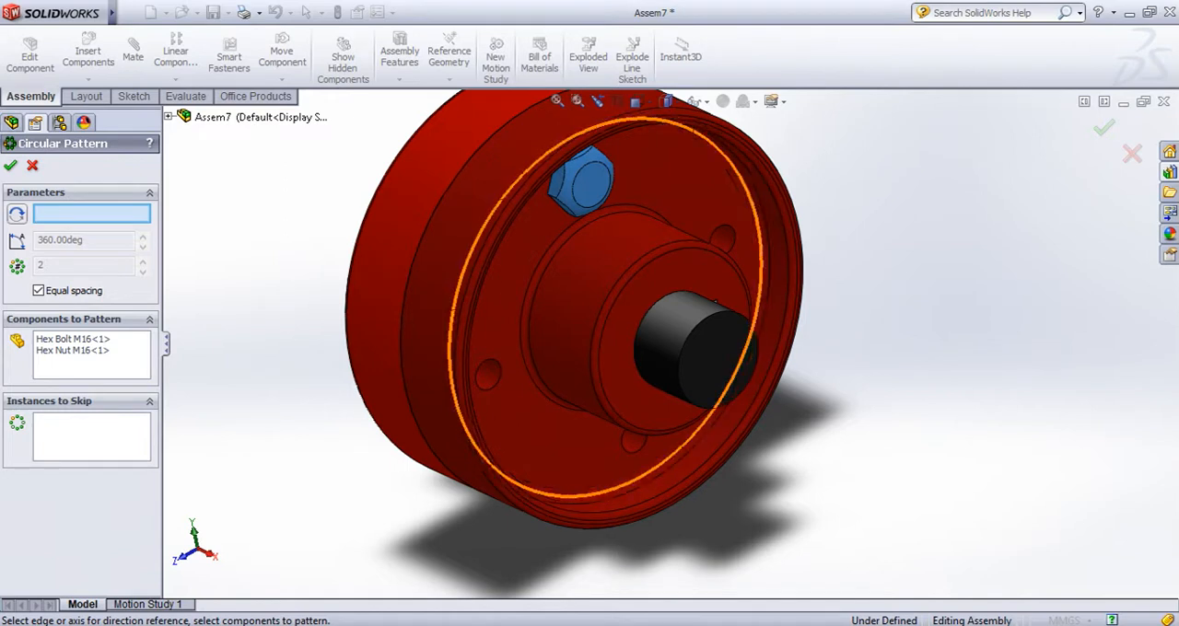
pyautogui.click(711, 357)
pyautogui.moveTo(718, 360); pyautogui.dragTo(633, 311, button='middle')
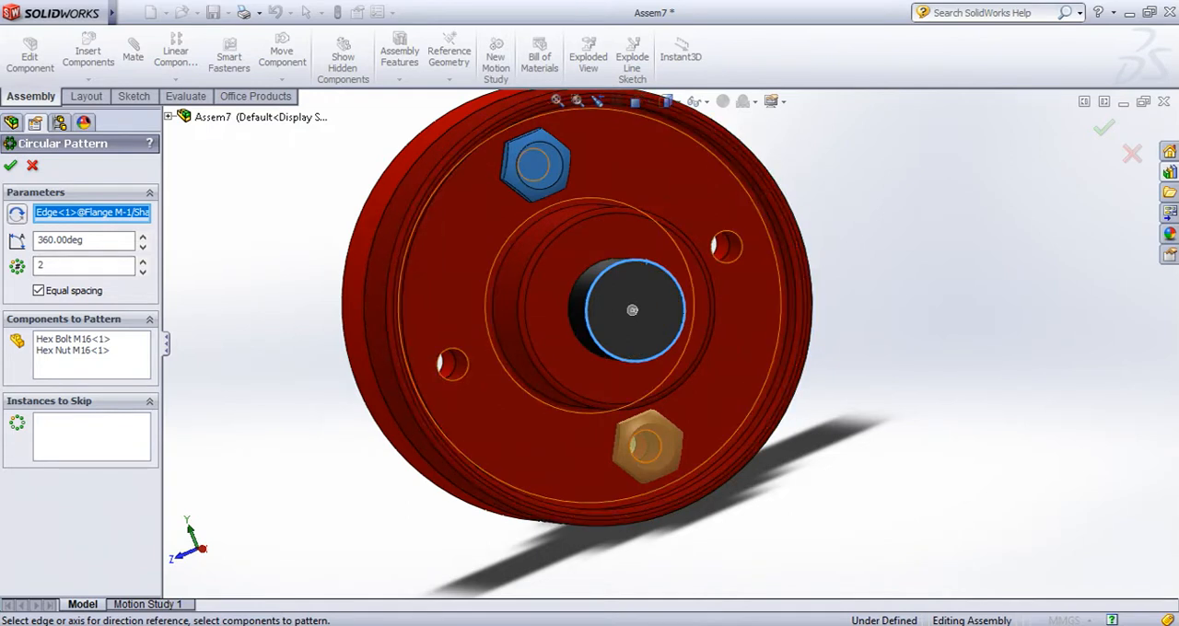
pyautogui.click(142, 260)
pyautogui.click(143, 261)
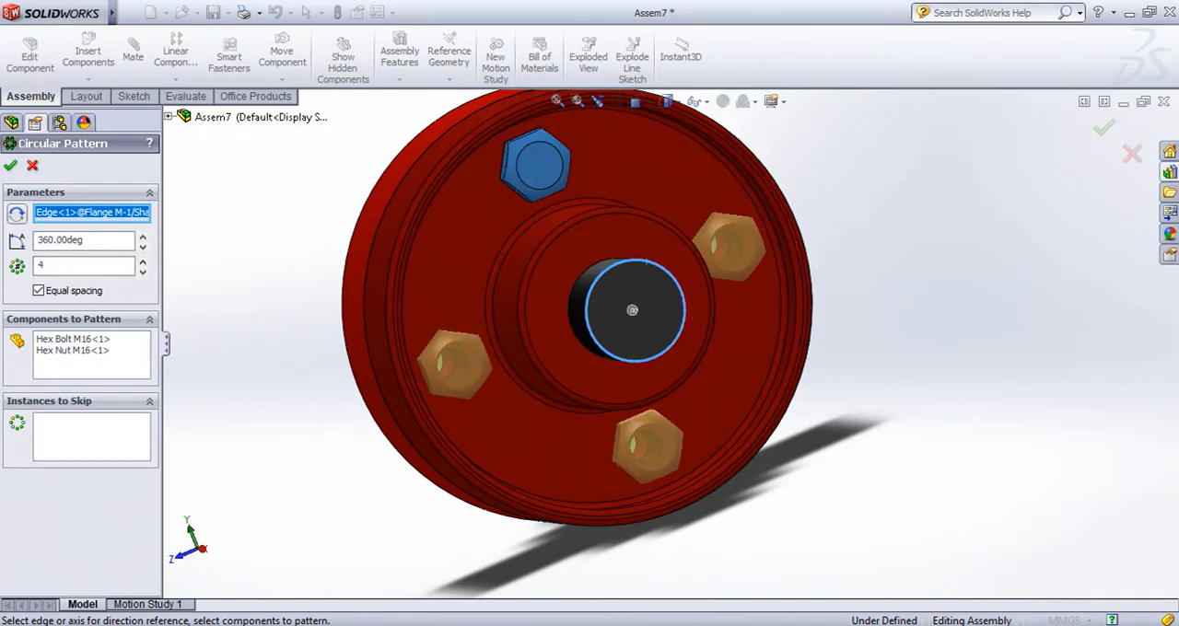
# Examine the previewed bolt and nut positions on both the Flange F and Flange M sides of the coupling
pyautogui.moveTo(361, 318); pyautogui.dragTo(617, 310, button='middle')
pyautogui.scroll(4, 617, 310)
pyautogui.scroll(-5, 562, 309)
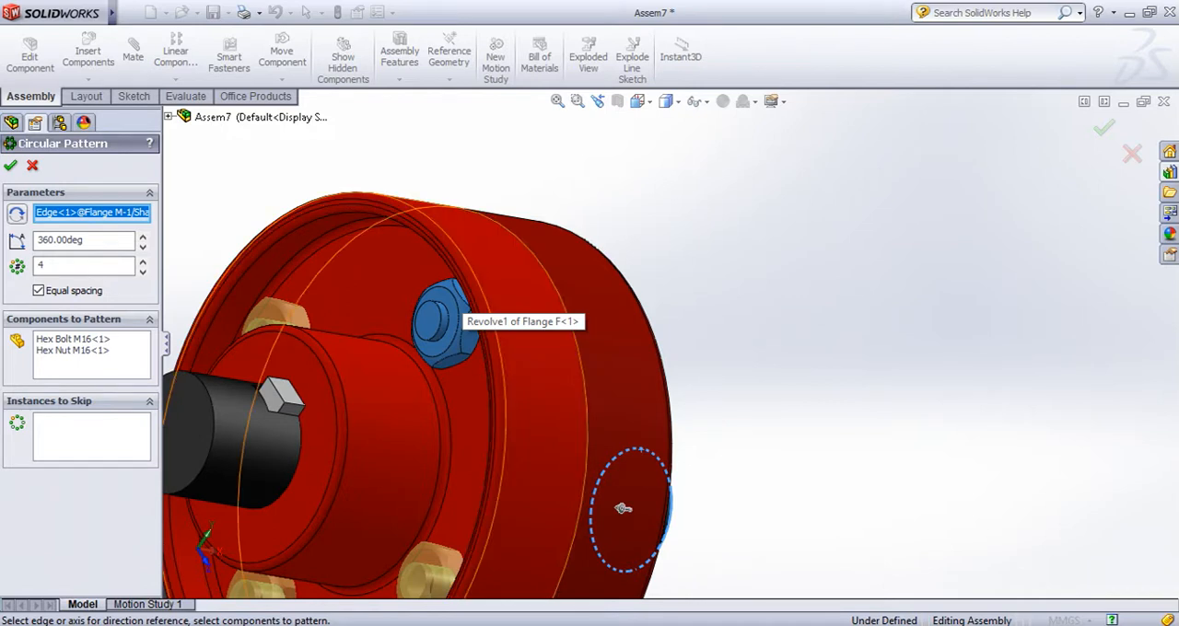
pyautogui.scroll(5, 626, 502)
pyautogui.moveTo(632, 399); pyautogui.dragTo(663, 415, button='middle')
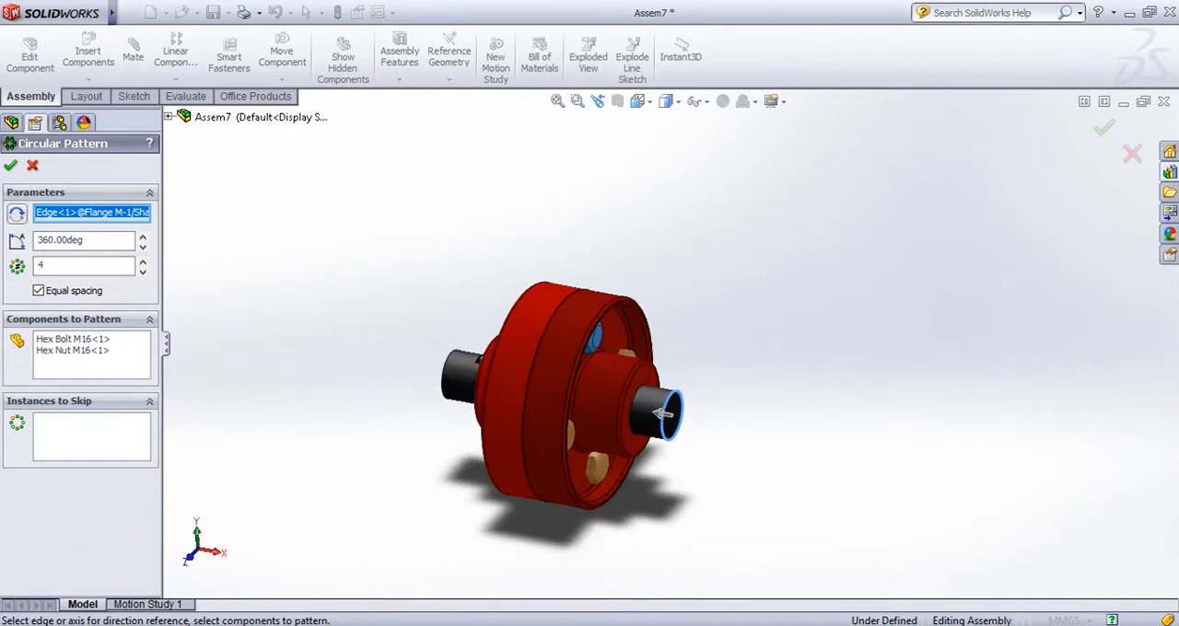
pyautogui.scroll(-3, 663, 419)
pyautogui.scroll(3, 679, 437)
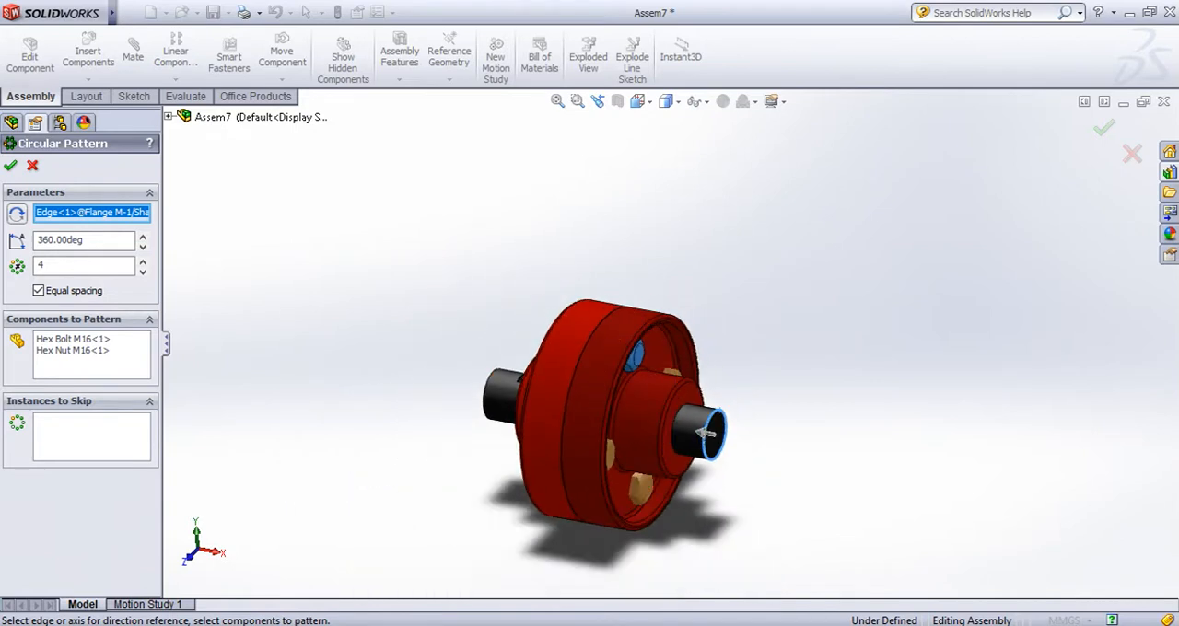
# Turn off equal spacing for the circular pattern and set the angle between instances to 45 degrees
pyautogui.scroll(-4, 705, 433)
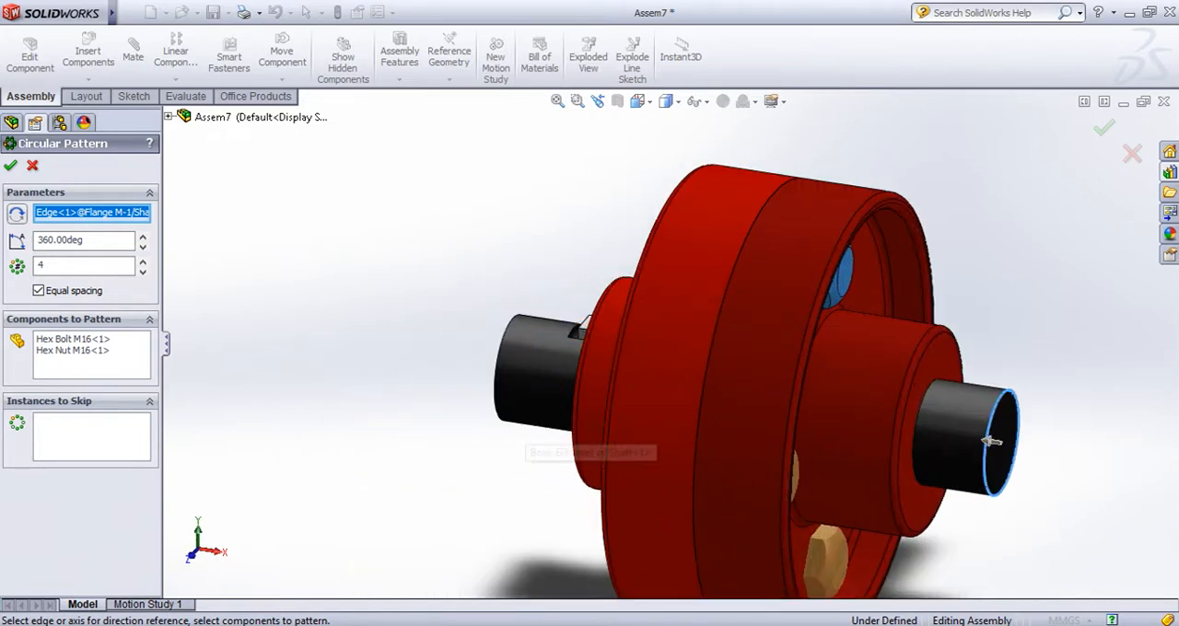
pyautogui.scroll(3, 991, 442)
pyautogui.moveTo(855, 395); pyautogui.dragTo(821, 424, button='middle')
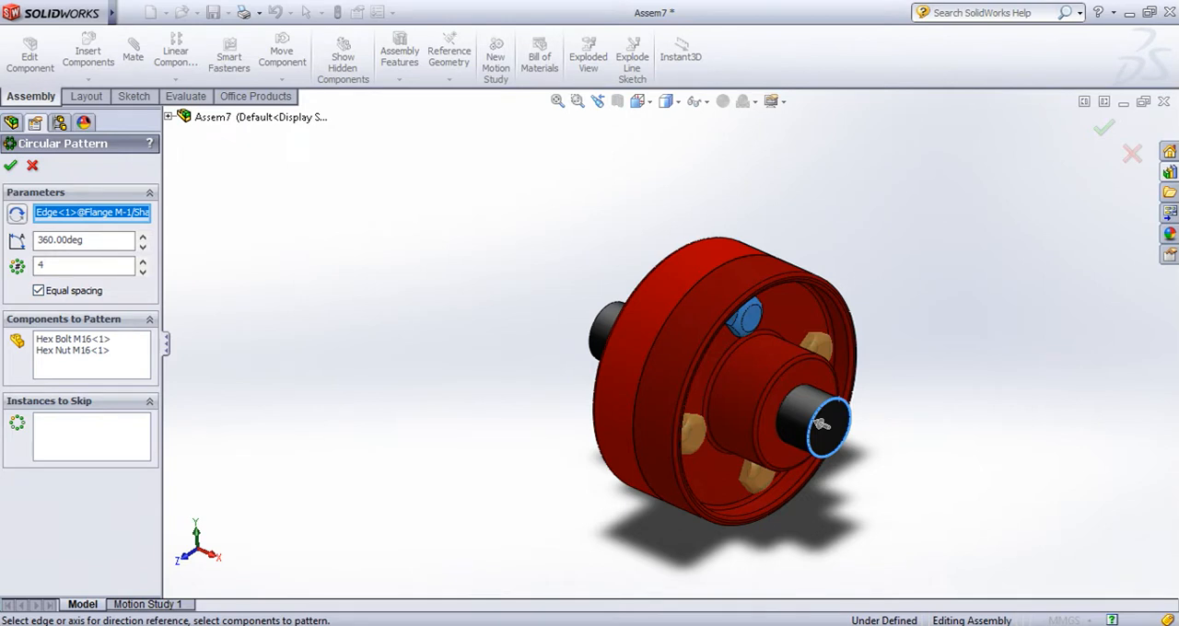
pyautogui.click(39, 290)
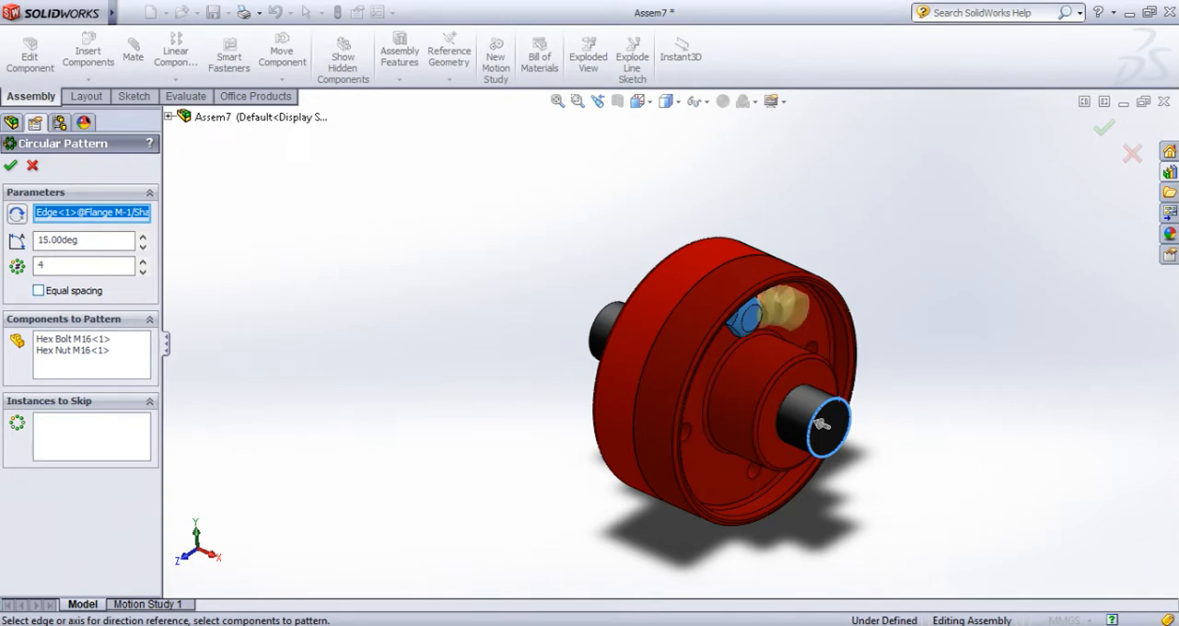
pyautogui.press('Tab')
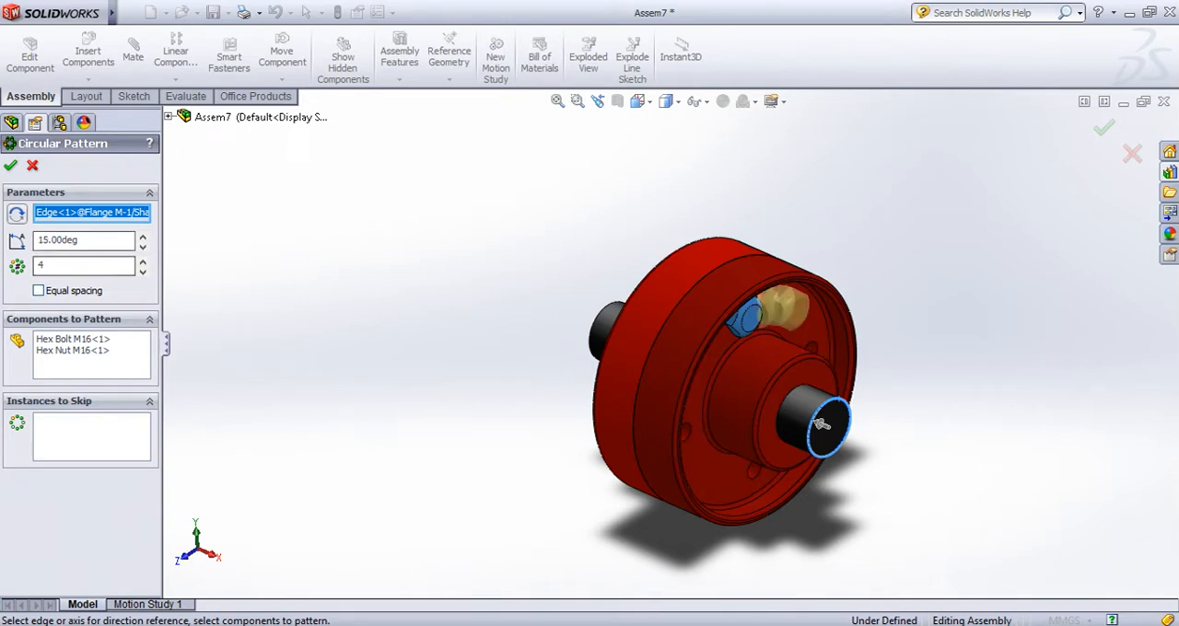
pyautogui.write('45')
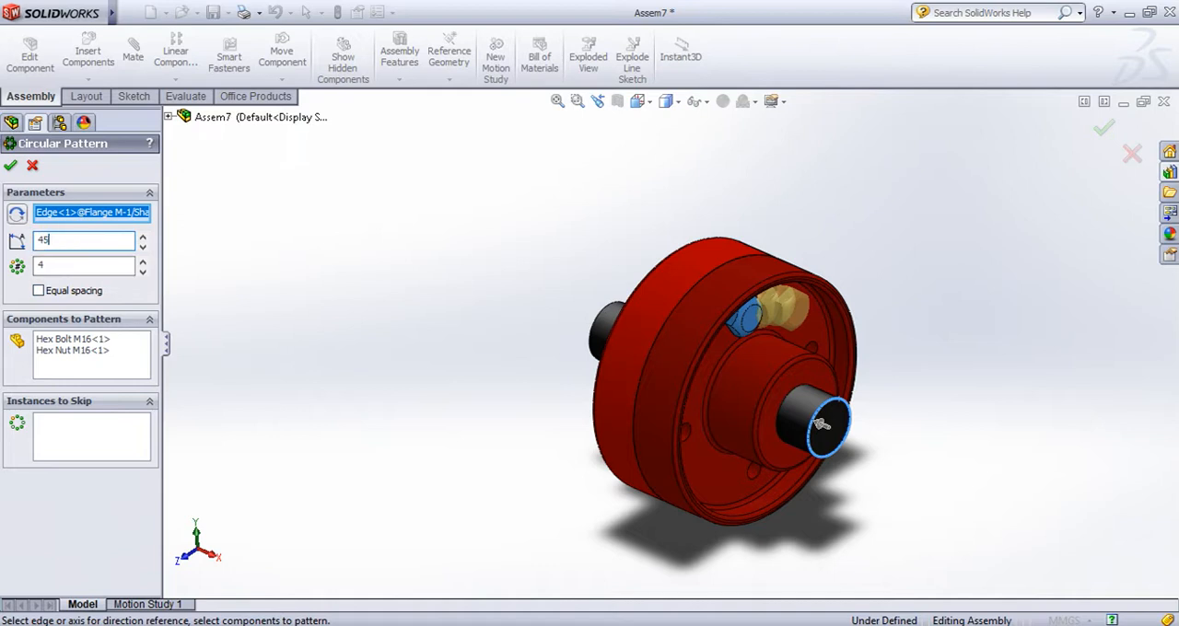
pyautogui.press('Return')
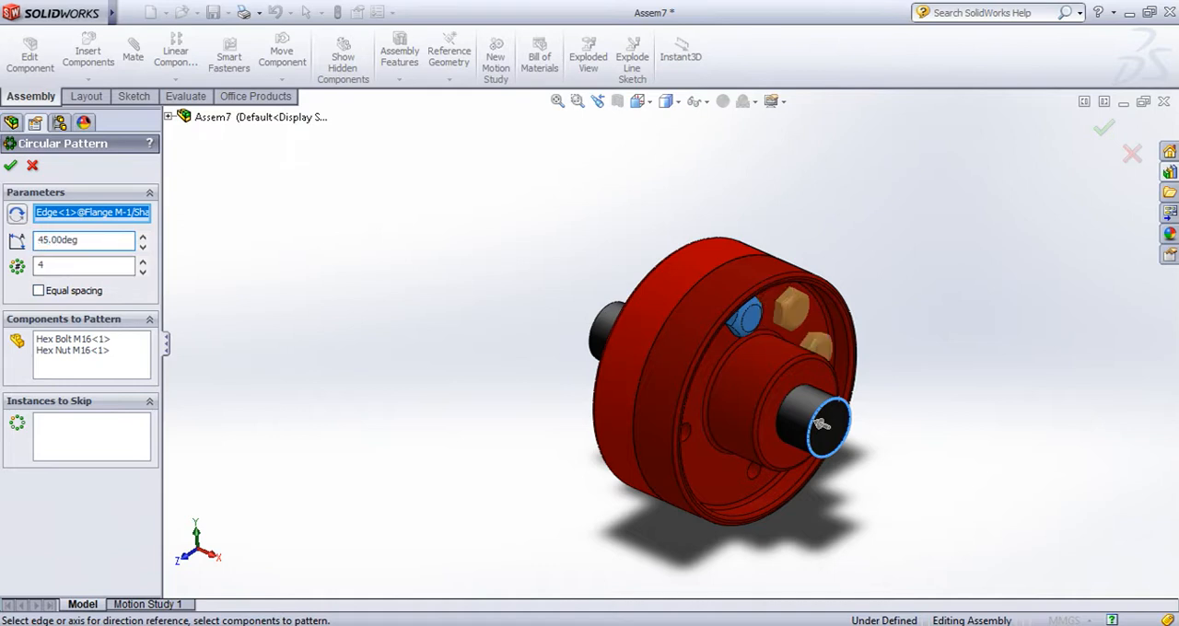
# Set the angle between the patterned bolt and nut instances to 90 degrees
pyautogui.moveTo(822, 423); pyautogui.dragTo(732, 421, button='middle')
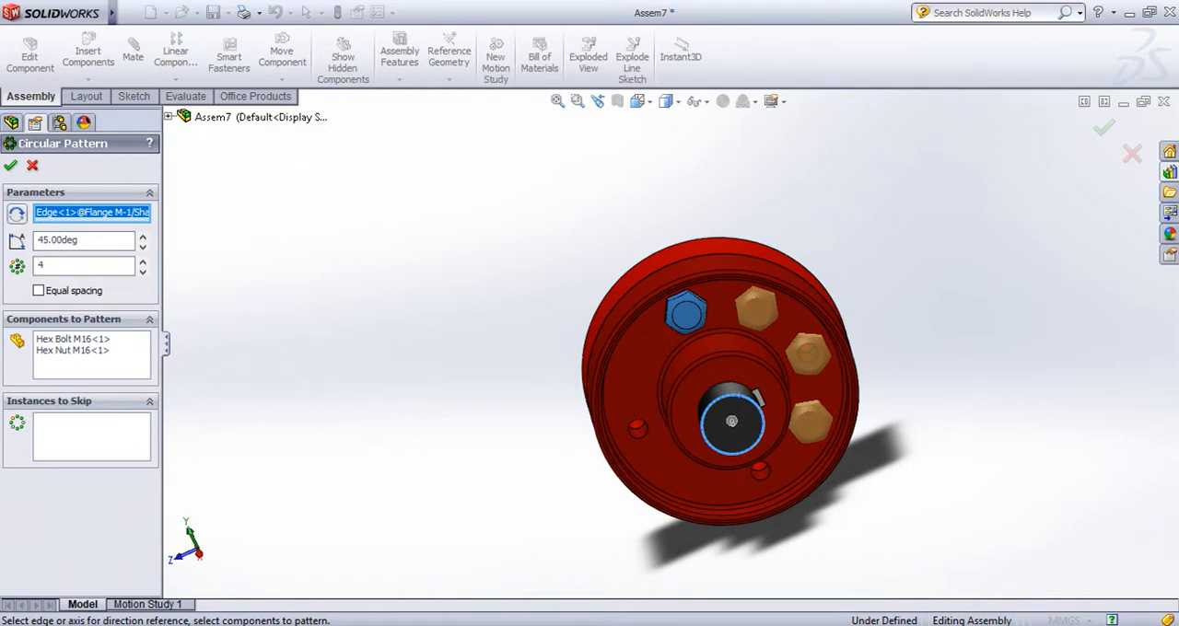
pyautogui.hotkey('shift', 'Tab')
pyautogui.write('90')
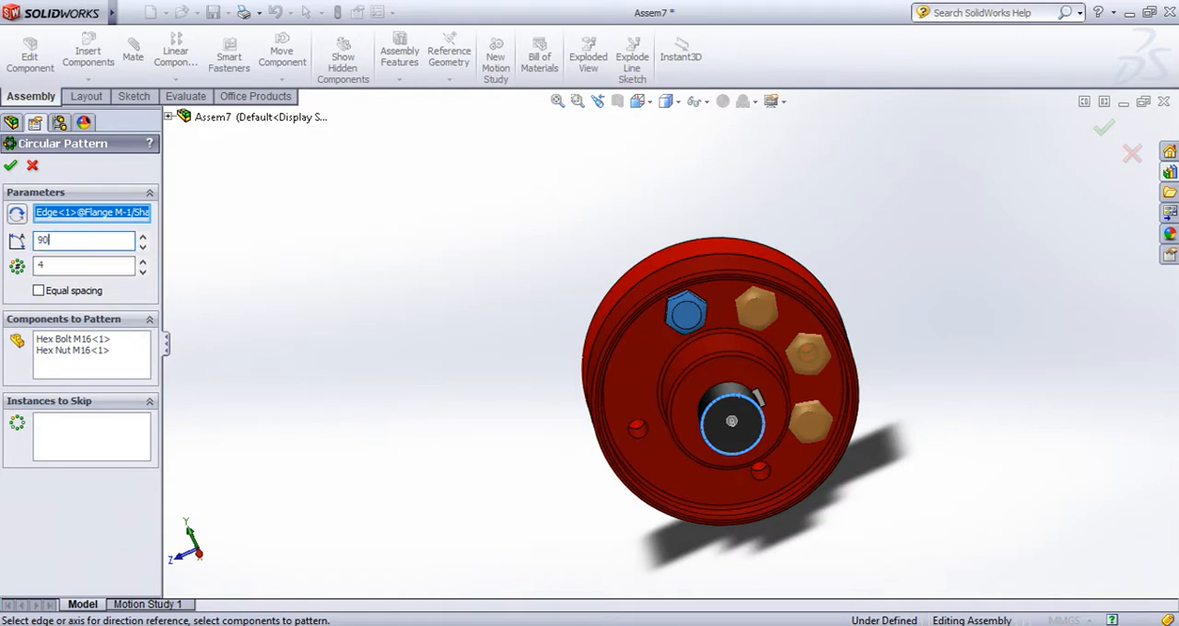
pyautogui.press('Return')
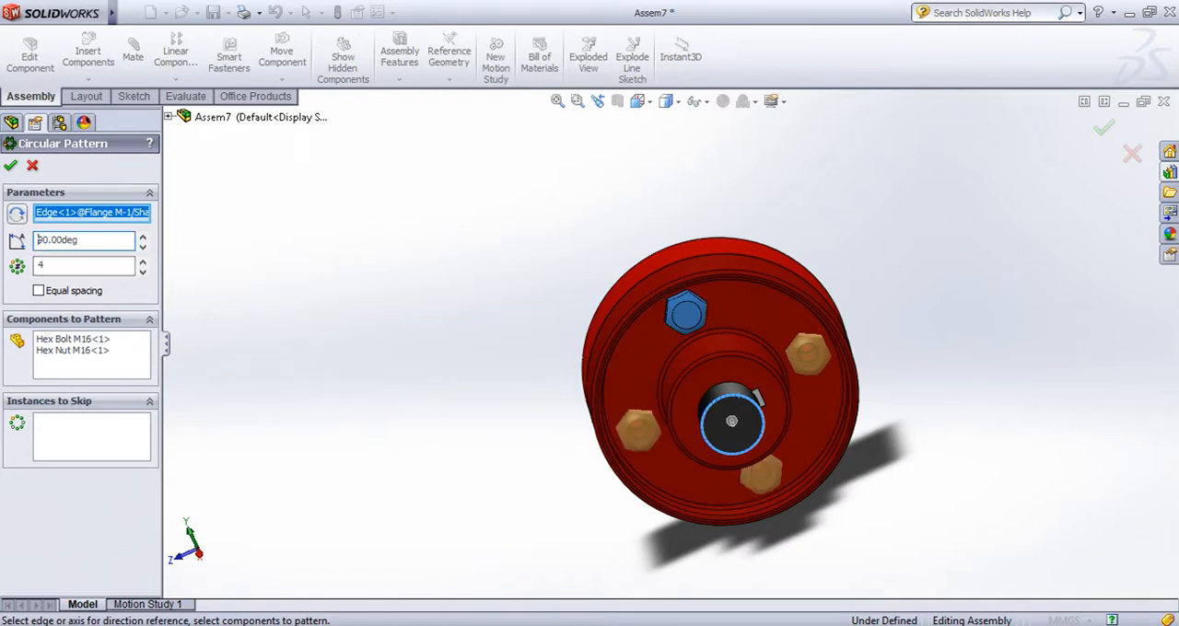
# Restore equal spacing of the pattern instances over 360 degrees
pyautogui.click(38, 290)
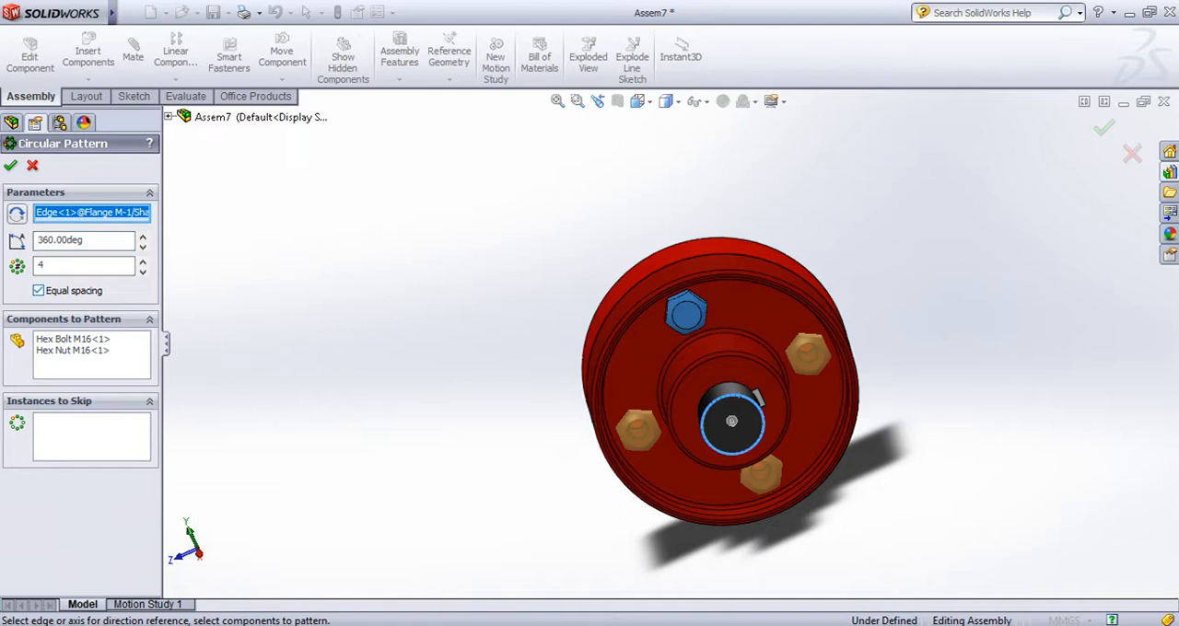
pyautogui.moveTo(731, 421); pyautogui.dragTo(772, 415, button='middle')
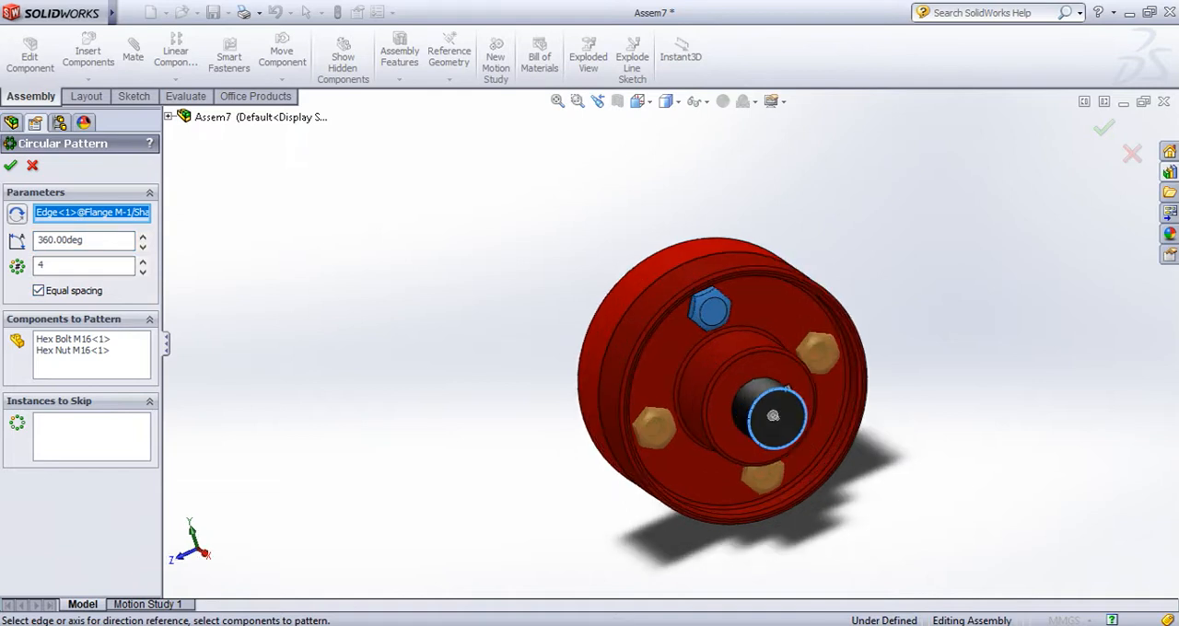
pyautogui.moveTo(184, 410); pyautogui.dragTo(202, 408, button='middle')
pyautogui.scroll(-2, 203, 408)
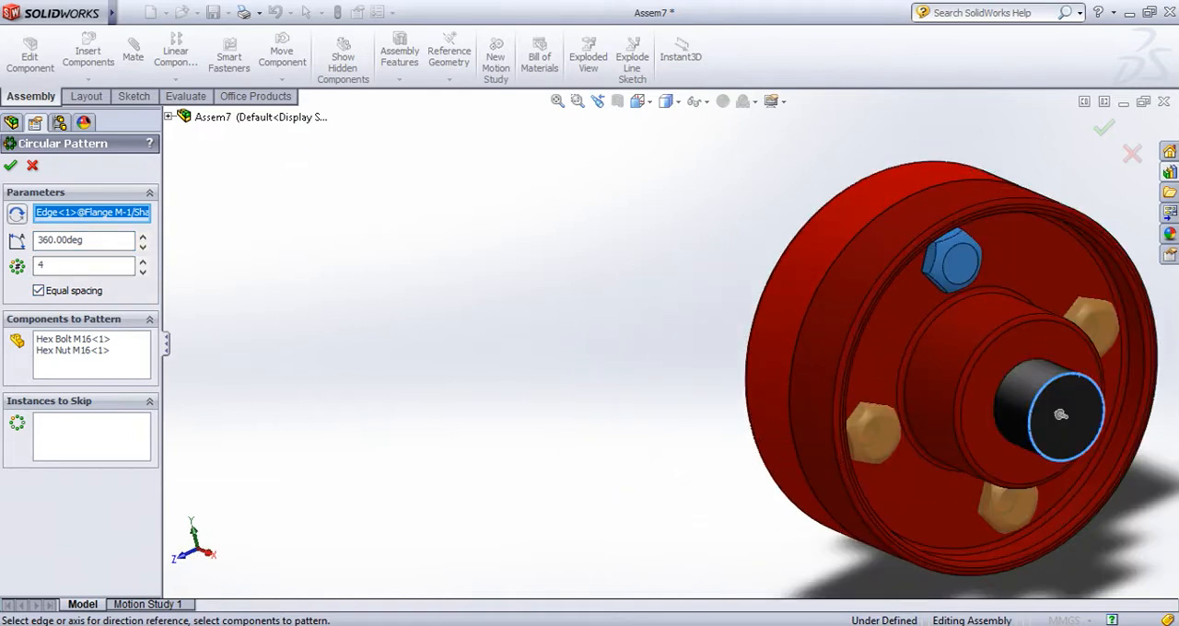
# Try skipping pattern instance 4 on the Flange F side, and remove it from the skipped instances
pyautogui.click(92, 437)
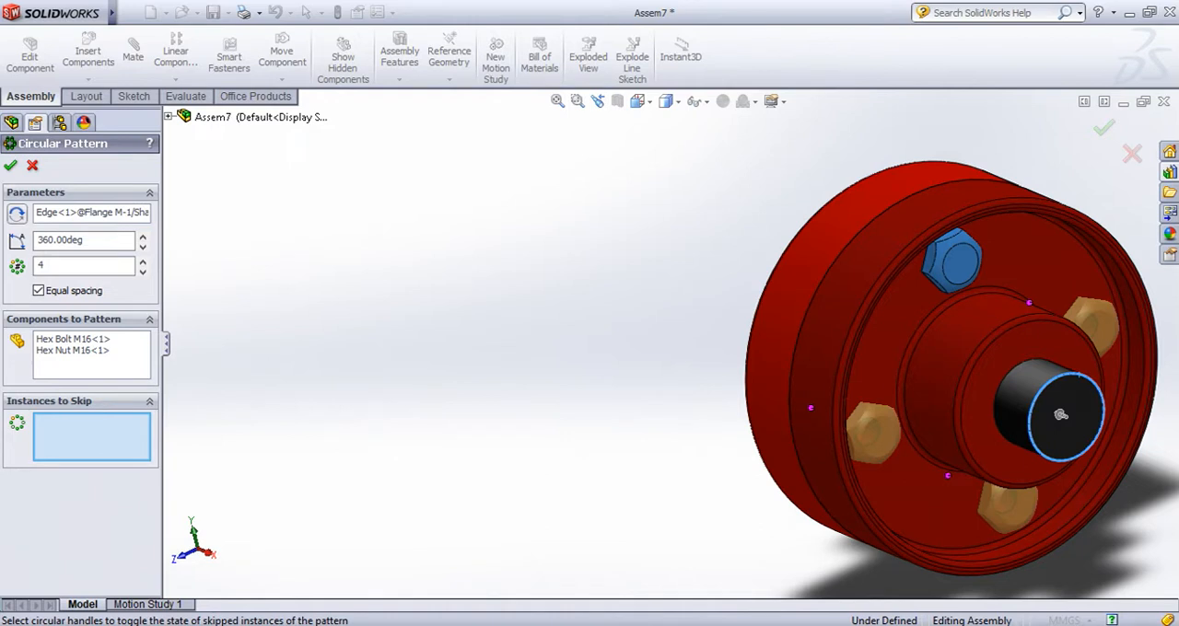
pyautogui.moveTo(750, 405); pyautogui.dragTo(962, 406, button='middle')
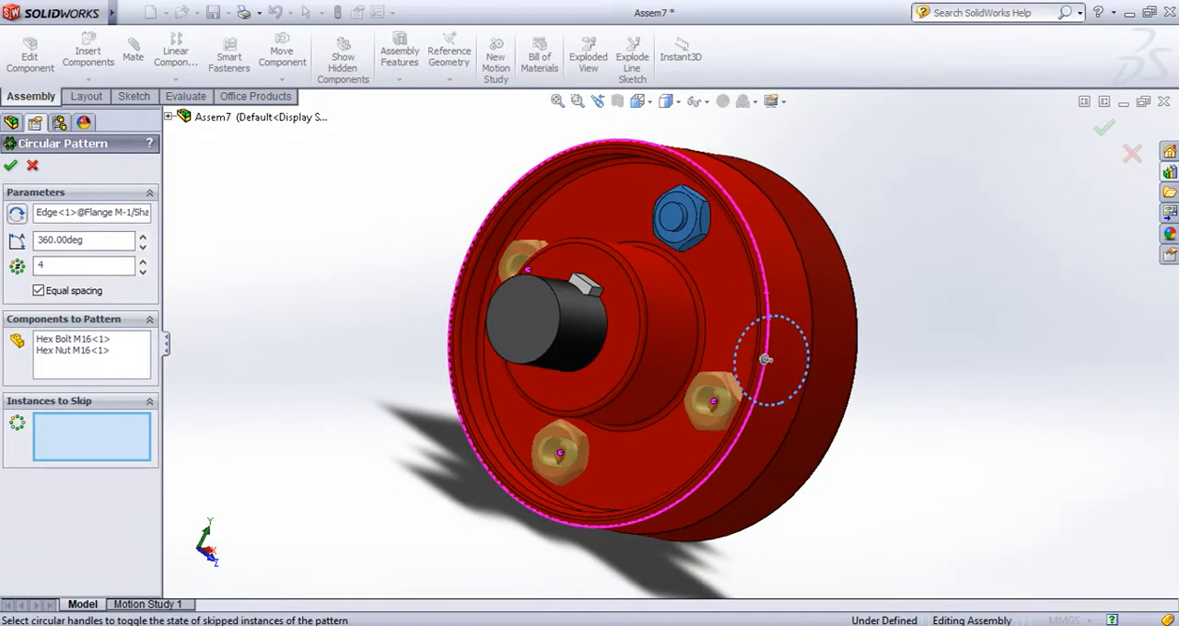
pyautogui.click(712, 401)
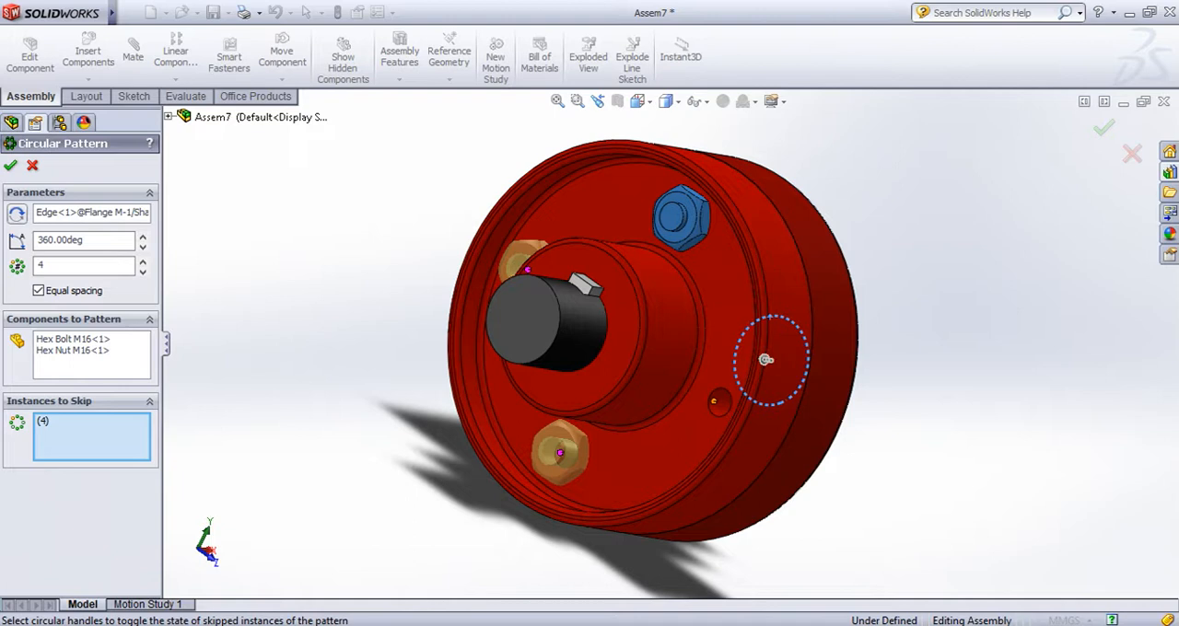
pyautogui.rightClick(41, 424)
pyautogui.click(86, 452)
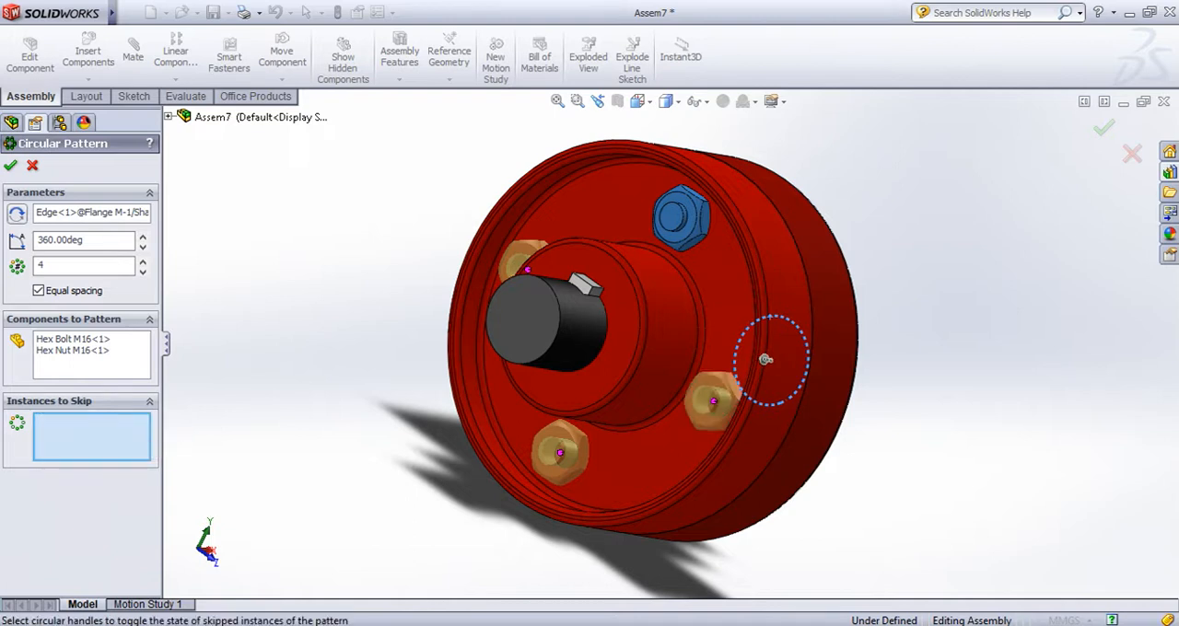
# Create the circular pattern of the M16 hex bolt and nut around the coupling, and clear the selection
pyautogui.moveTo(765, 359); pyautogui.dragTo(764, 384, button='middle')
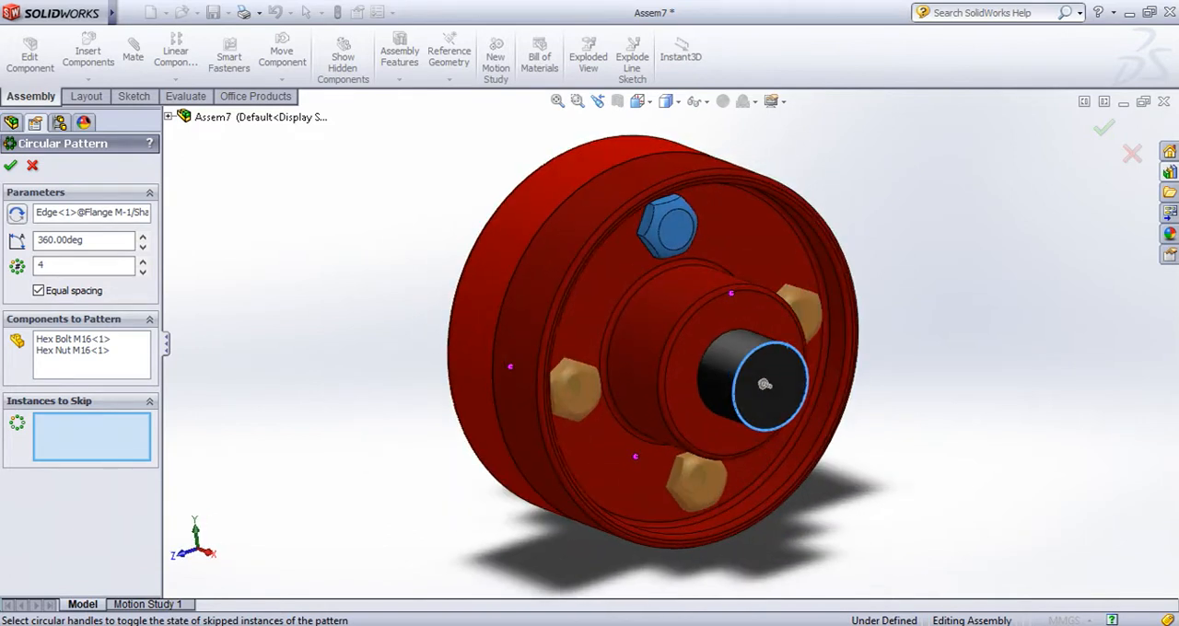
pyautogui.click(10, 164)
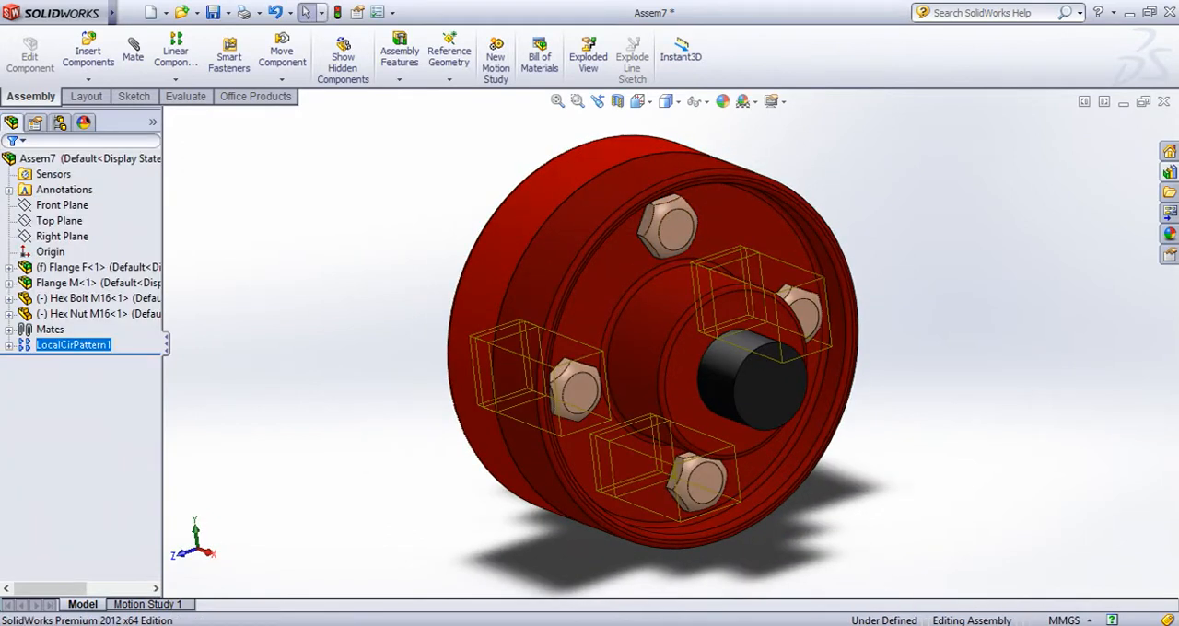
pyautogui.scroll(2, 175, 331)
pyautogui.scroll(-2, 175, 331)
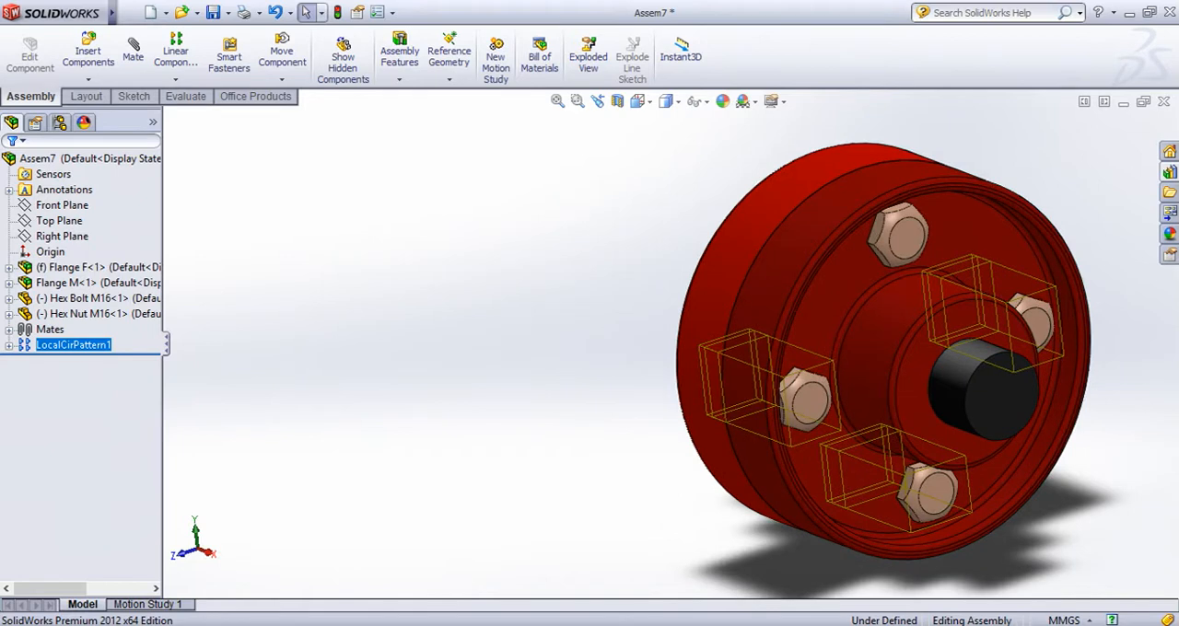
pyautogui.click(221, 336)
# Expand the circular pattern in the feature tree and delete its Hex Bolt M16<4> instance with the dependent nut
pyautogui.click(8, 345)
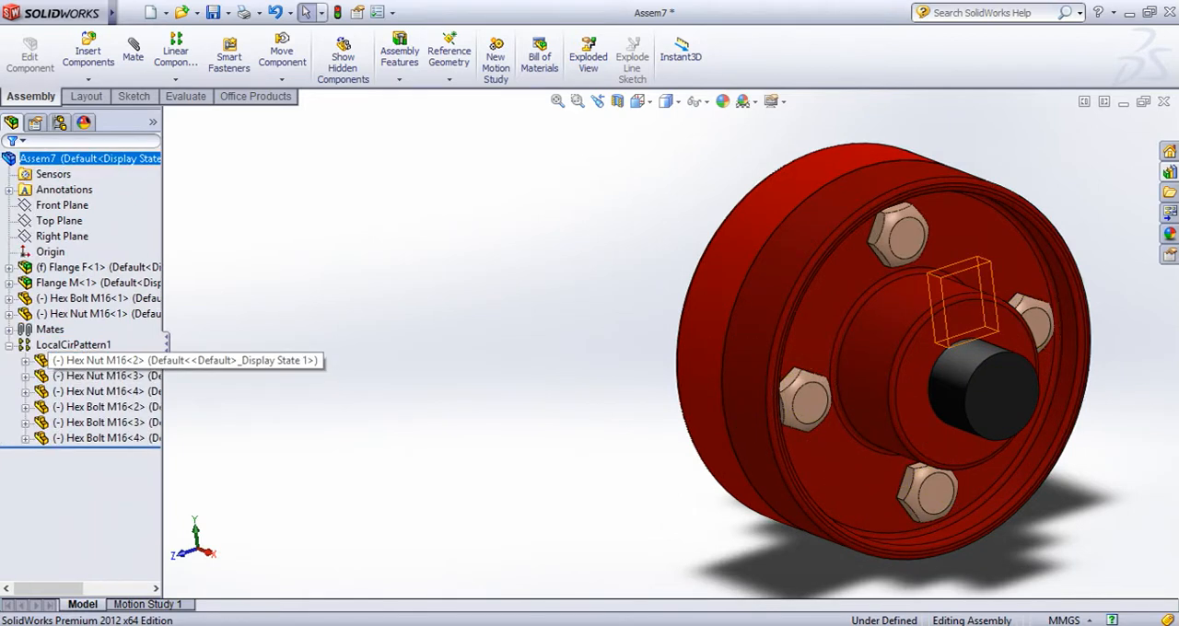
pyautogui.click(73, 344)
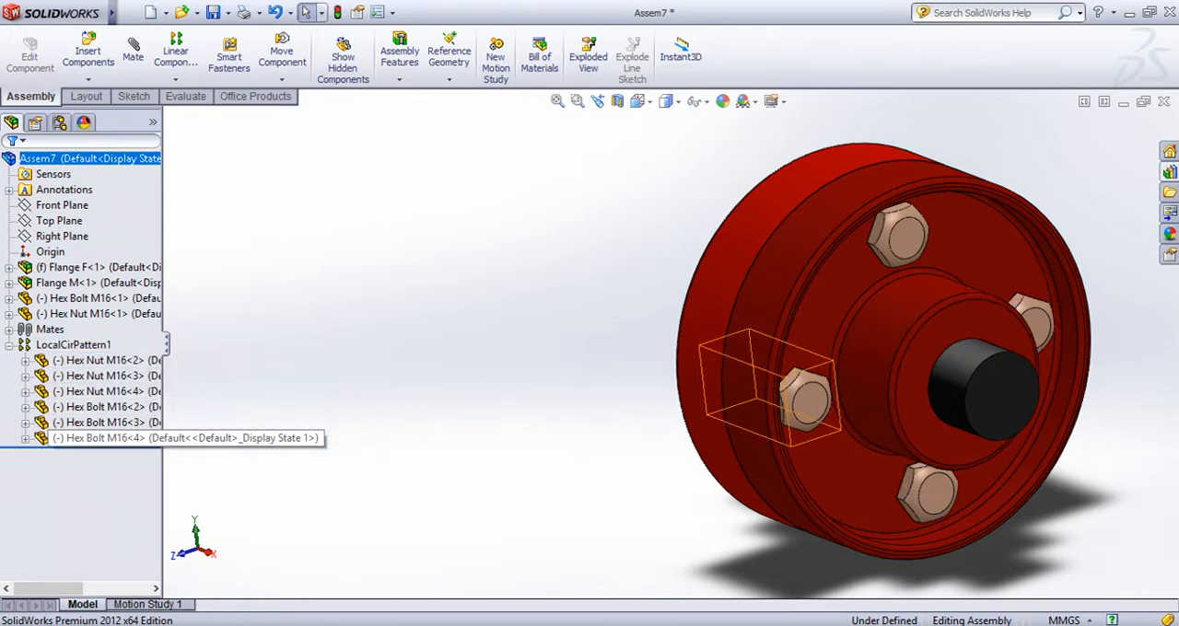
pyautogui.click(92, 438)
pyautogui.rightClick(92, 439)
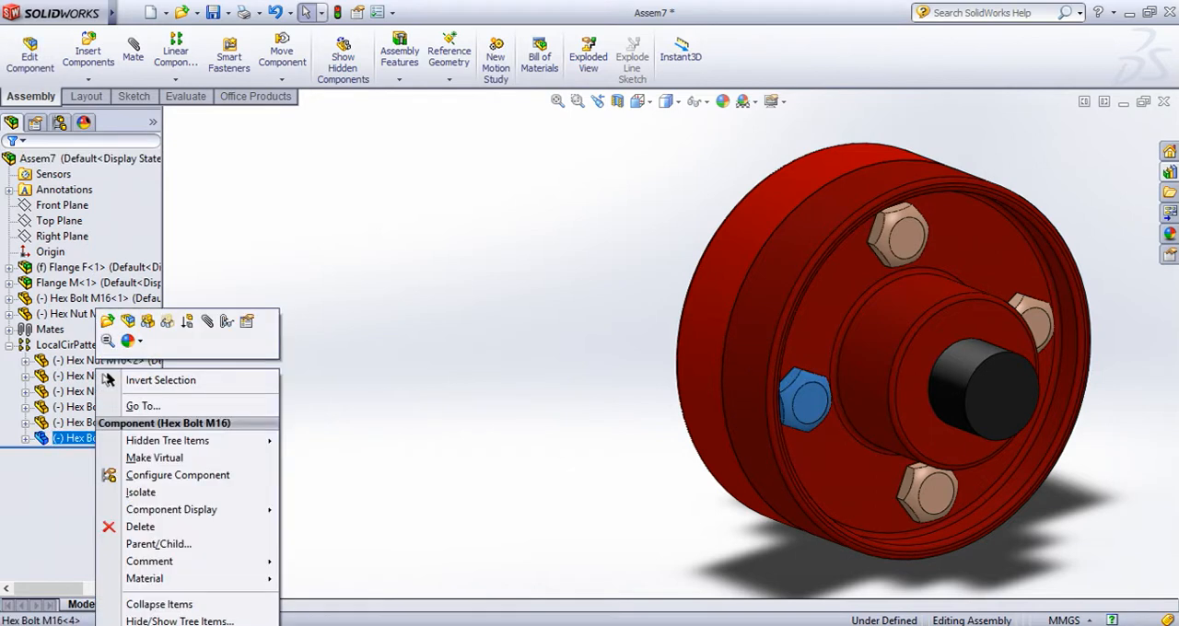
pyautogui.click(140, 527)
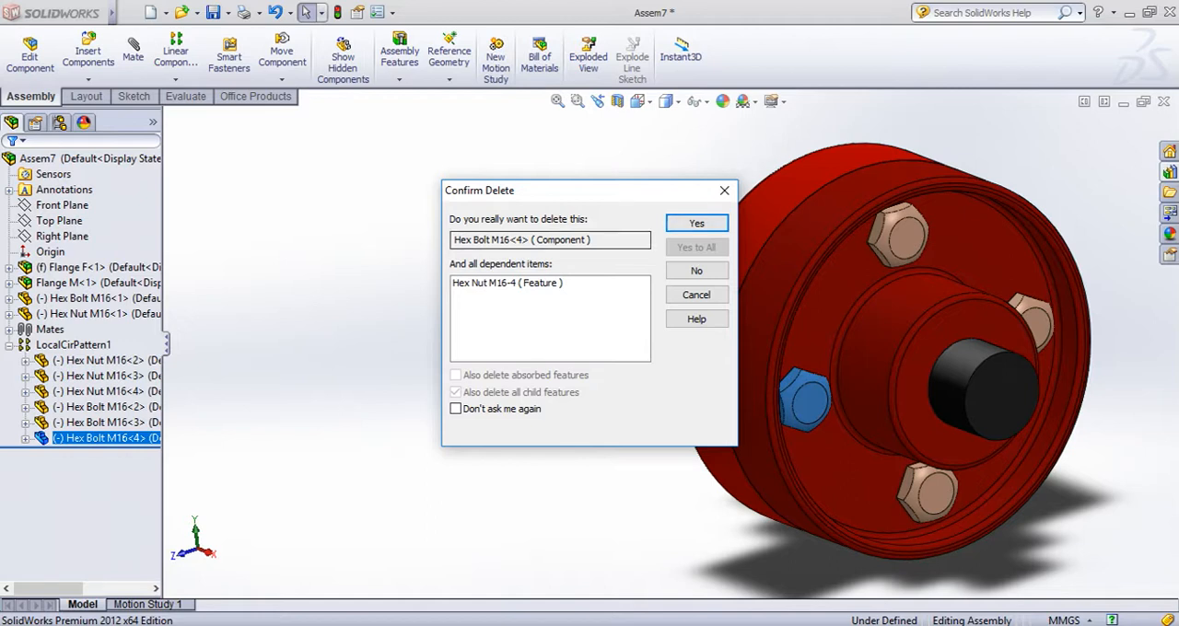
pyautogui.press('Return')
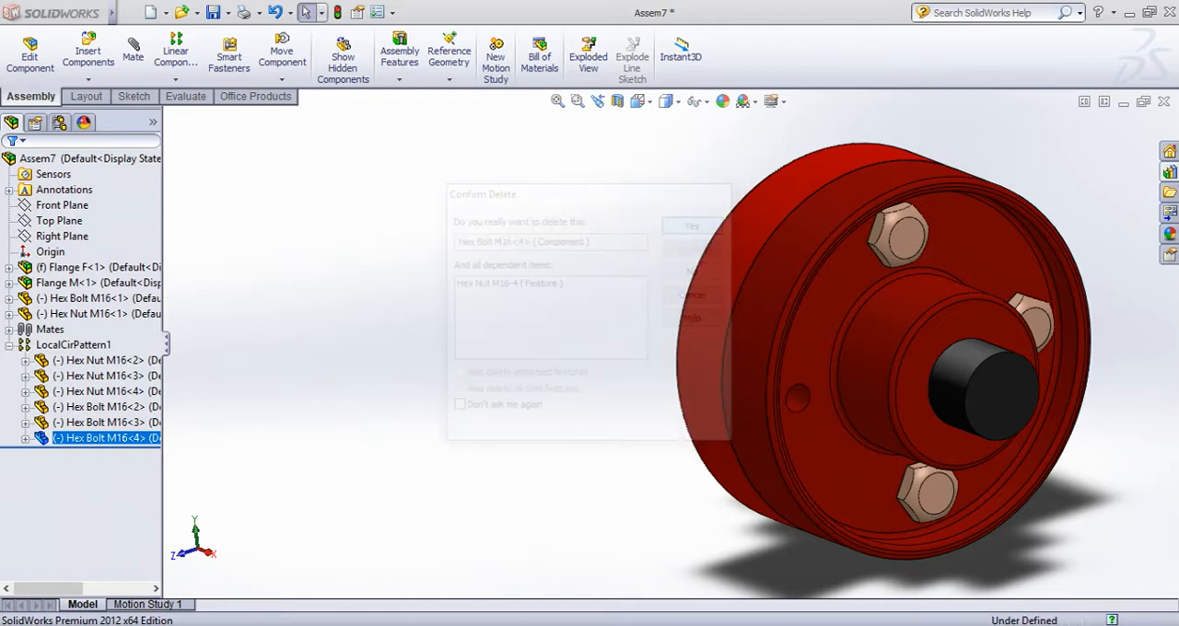
pyautogui.moveTo(645, 350); pyautogui.dragTo(672, 350, button='middle')
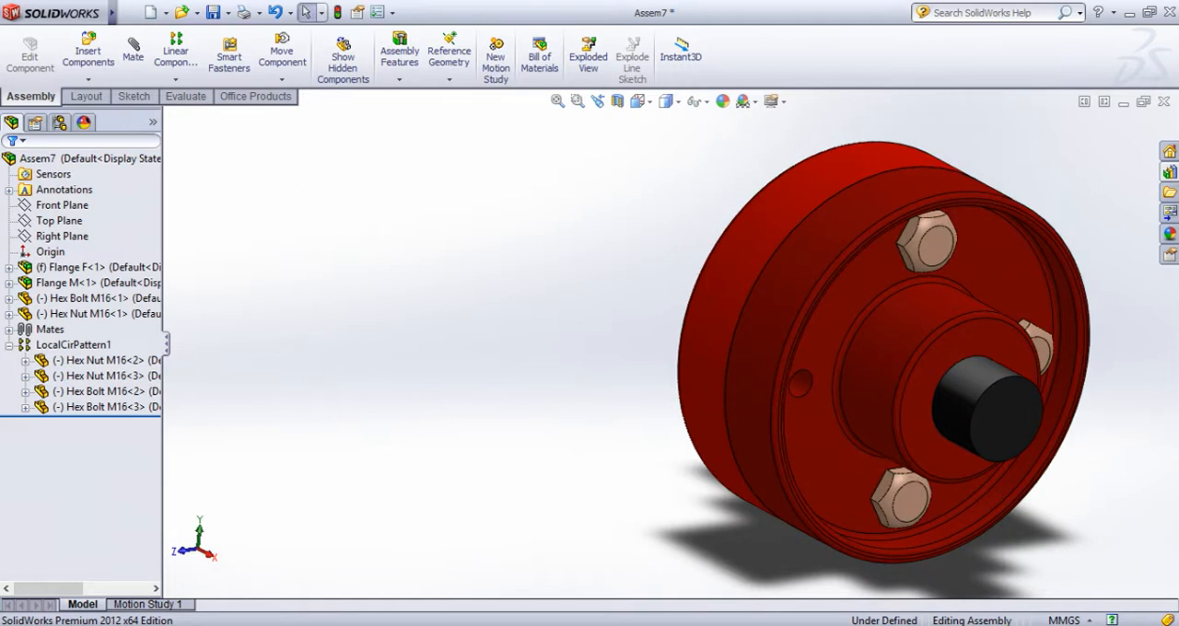
# Undo the deletion of the patterned bolt and collapse the circular pattern in the feature tree
pyautogui.hotkey('ctrl', 'z')
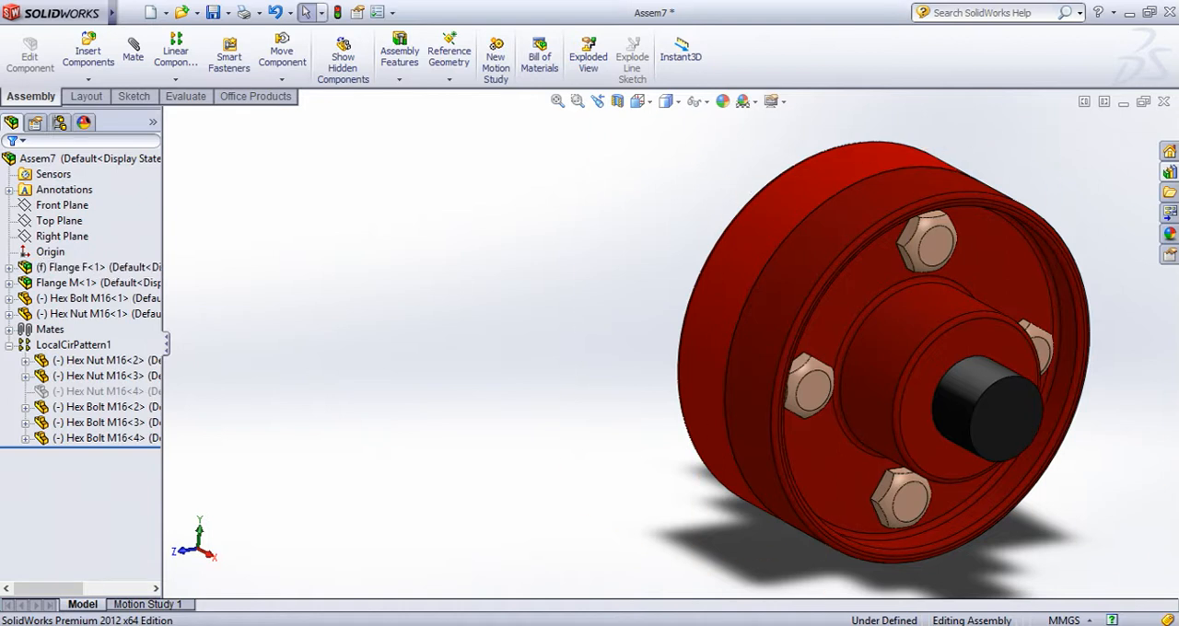
pyautogui.click(25, 376)
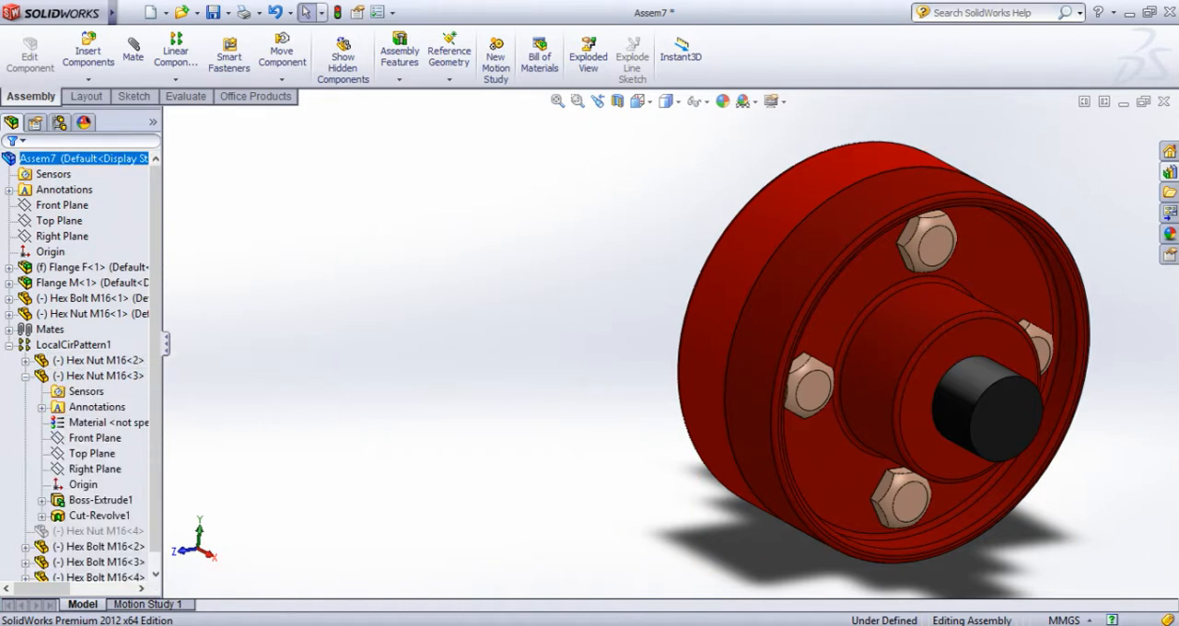
pyautogui.click(26, 377)
pyautogui.moveTo(516, 350); pyautogui.dragTo(563, 353, button='middle')
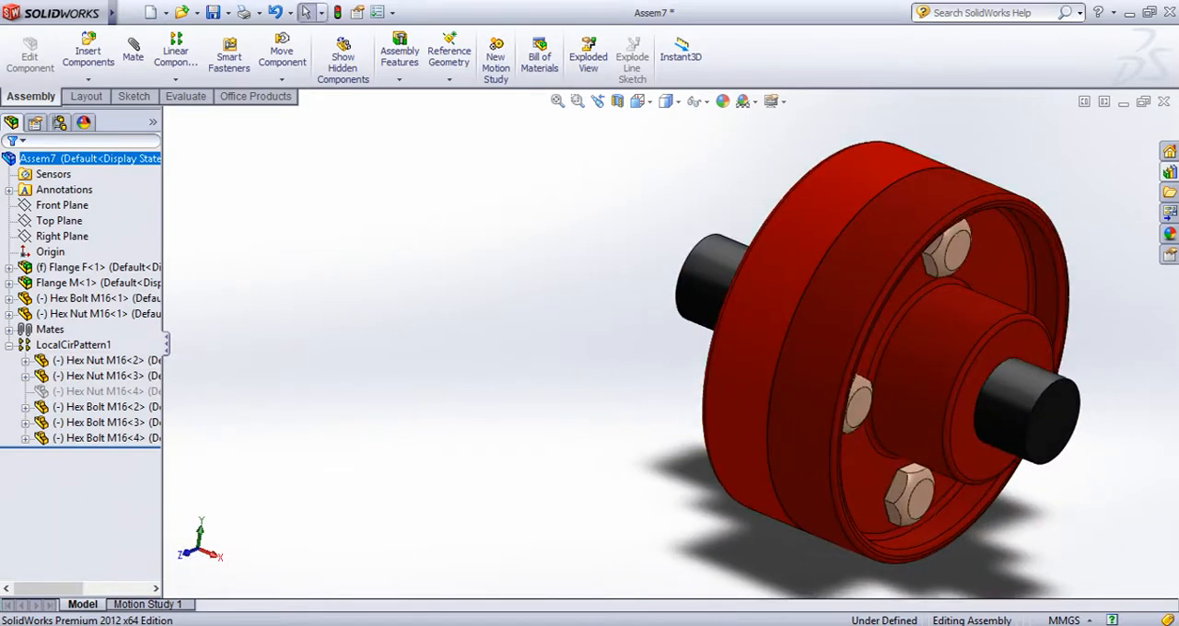
pyautogui.click(8, 345)
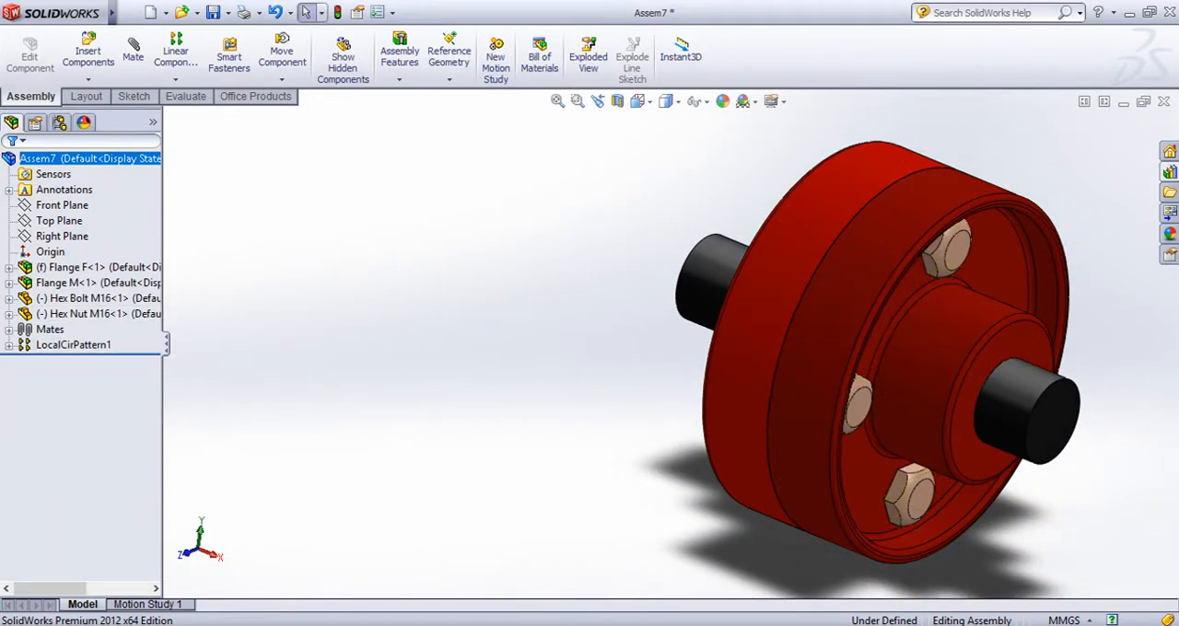
pyautogui.scroll(3, 845, 273)
pyautogui.scroll(-3, 844, 273)
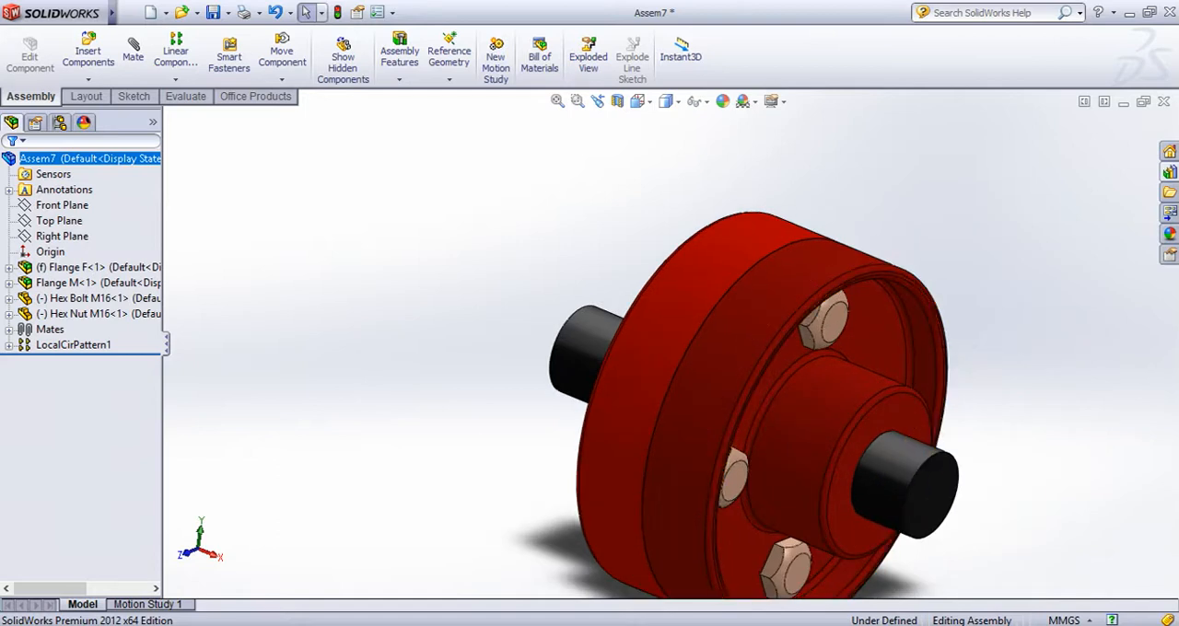